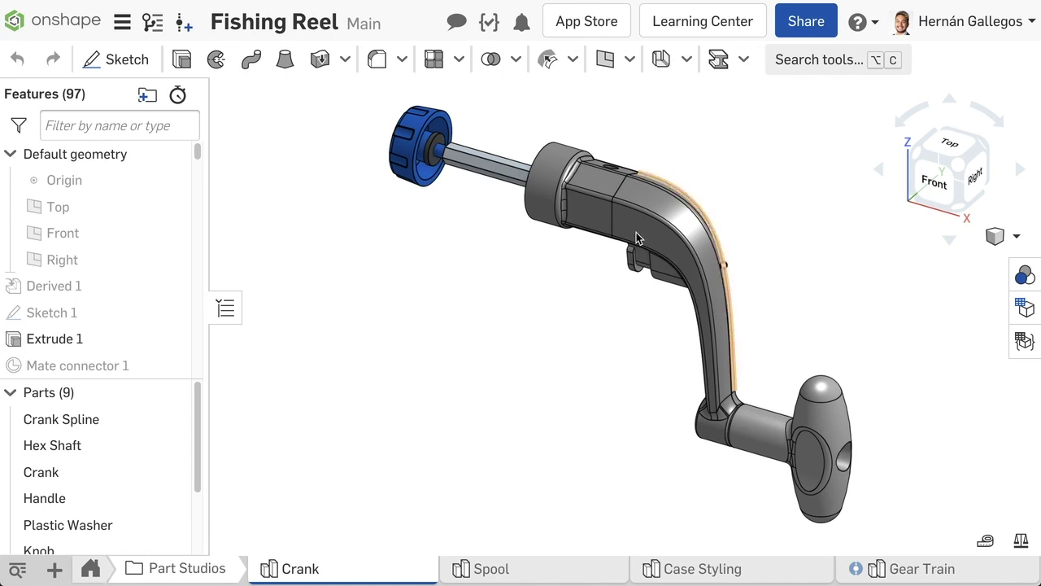
Step: Select the four crank parts, starting with the Crank Spline part
click(91, 422)
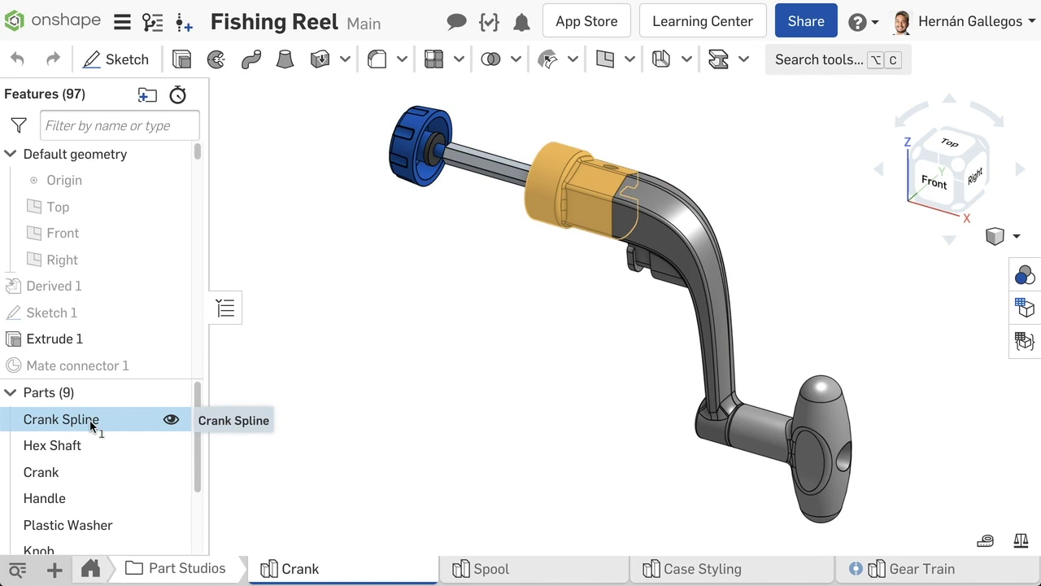
shift+click(122, 499)
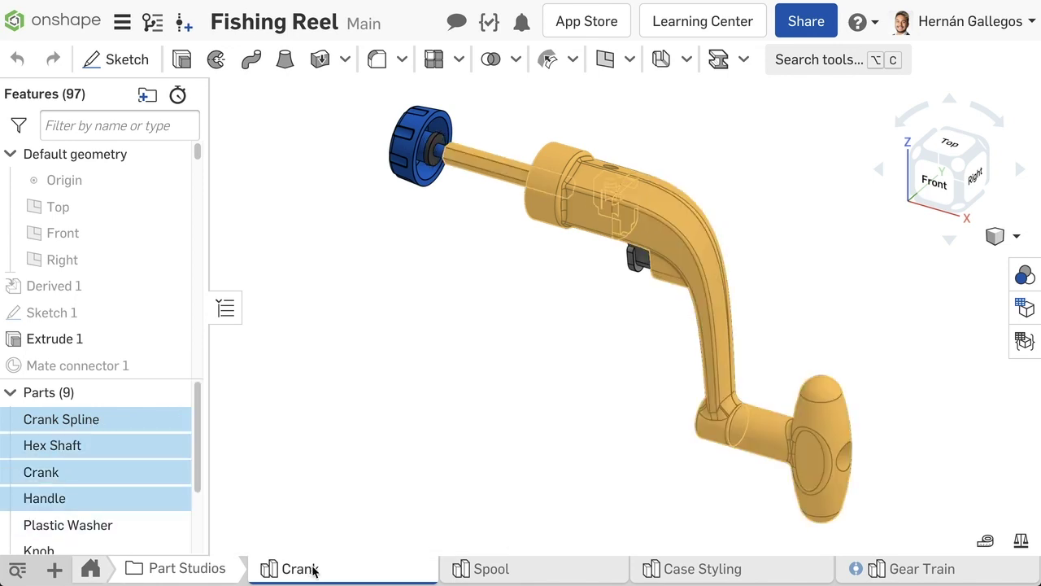
click(107, 570)
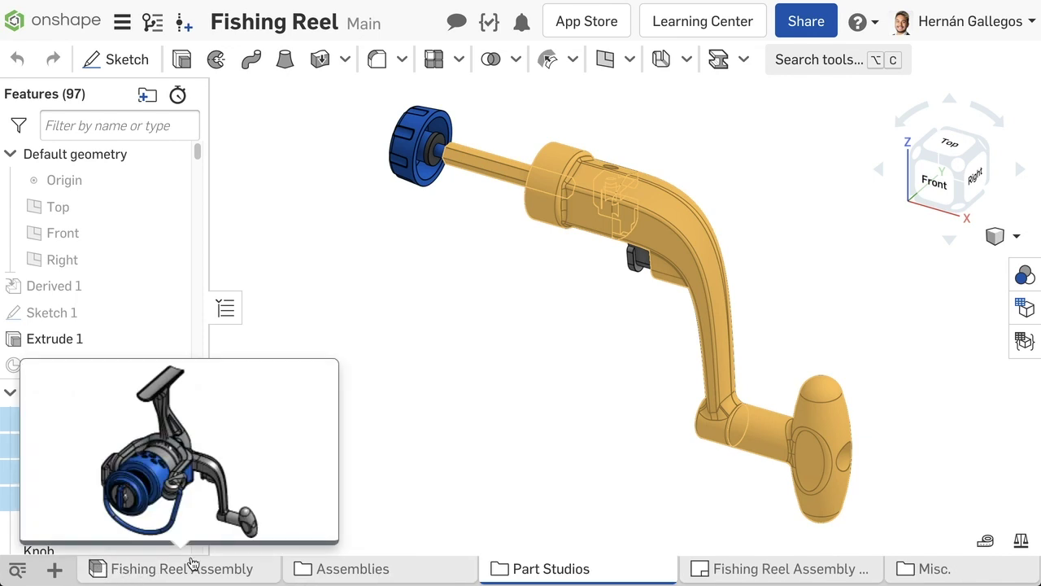
mouse_move(757, 572)
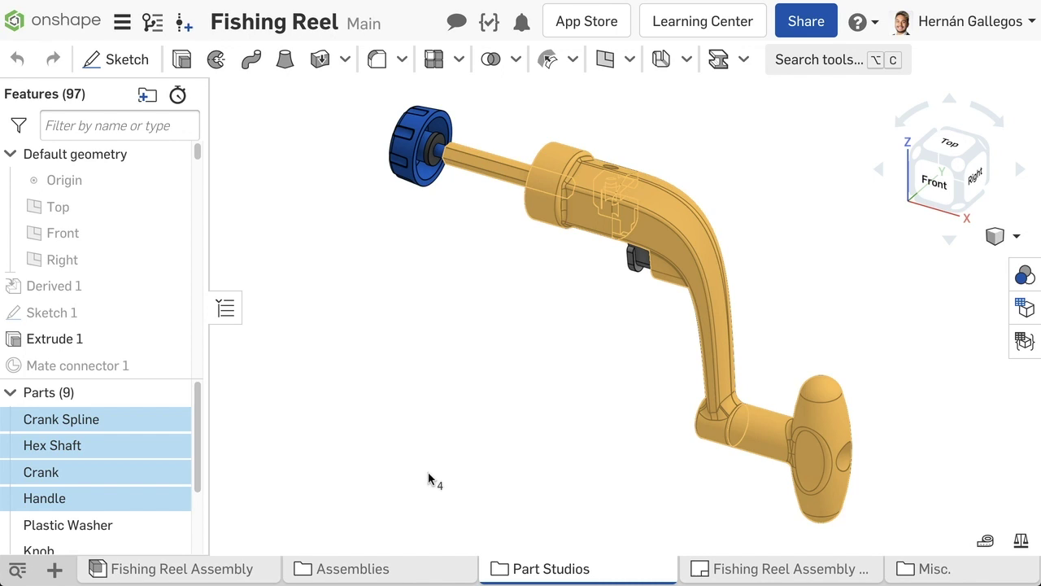
Step: Review the export actions for the four selected crank parts, then deselect them
right_click(133, 443)
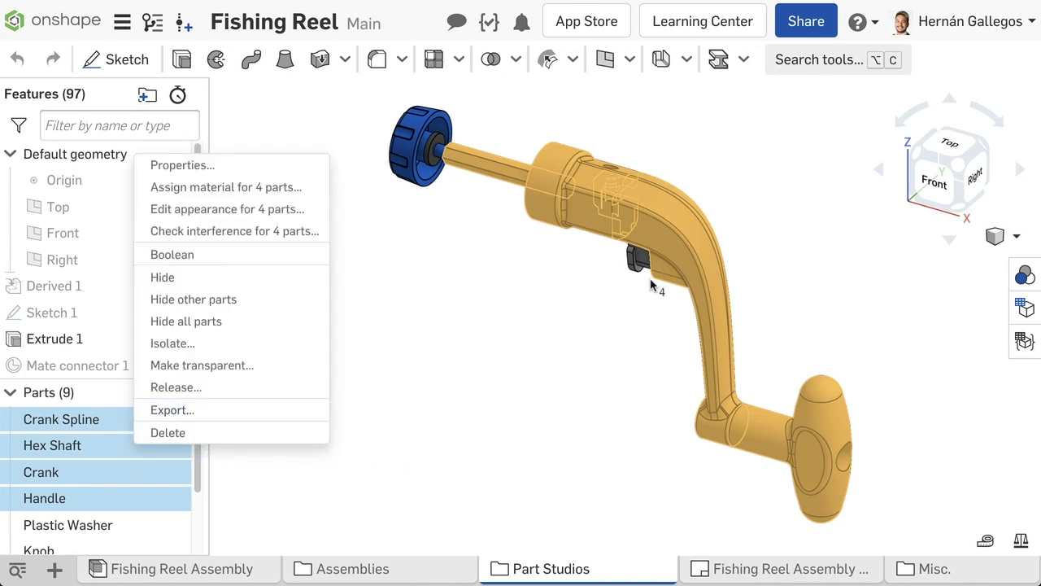
right_click(662, 241)
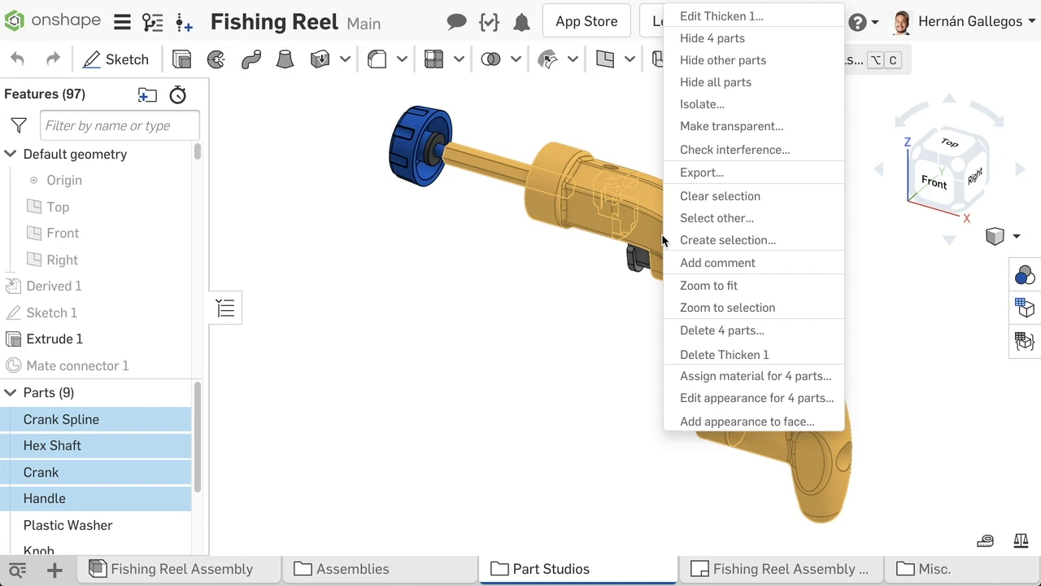
key(Escape)
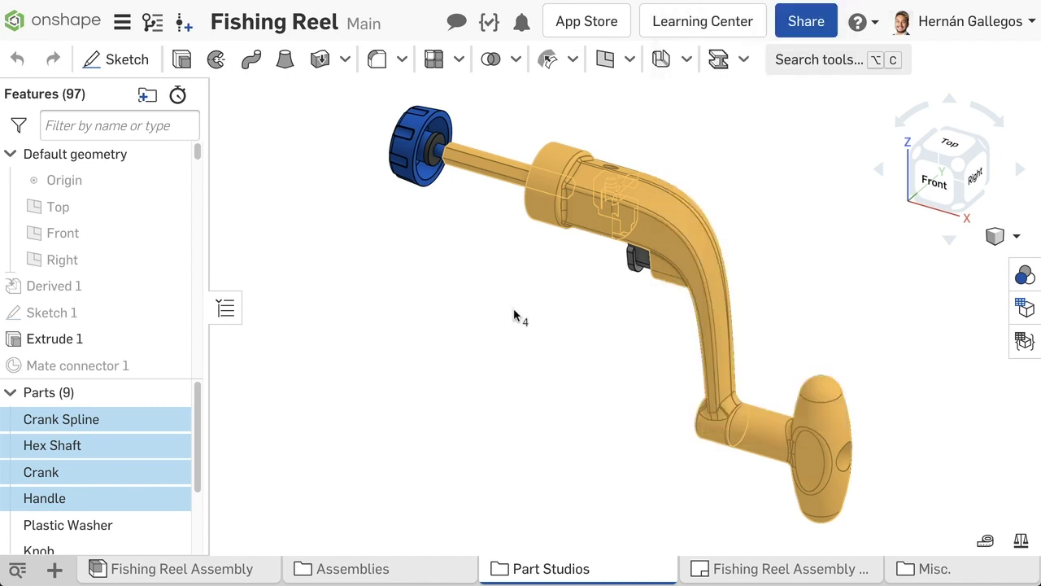
click(521, 320)
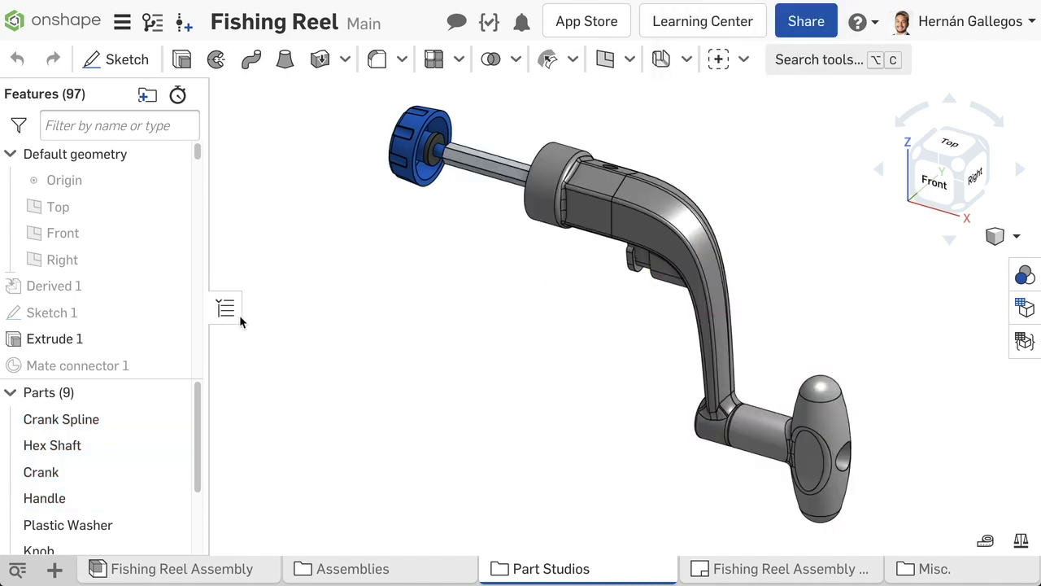
Step: Check Sketch 1's Export as DXF/DWG action, then go to the Fishing Reel Assembly
right_click(105, 311)
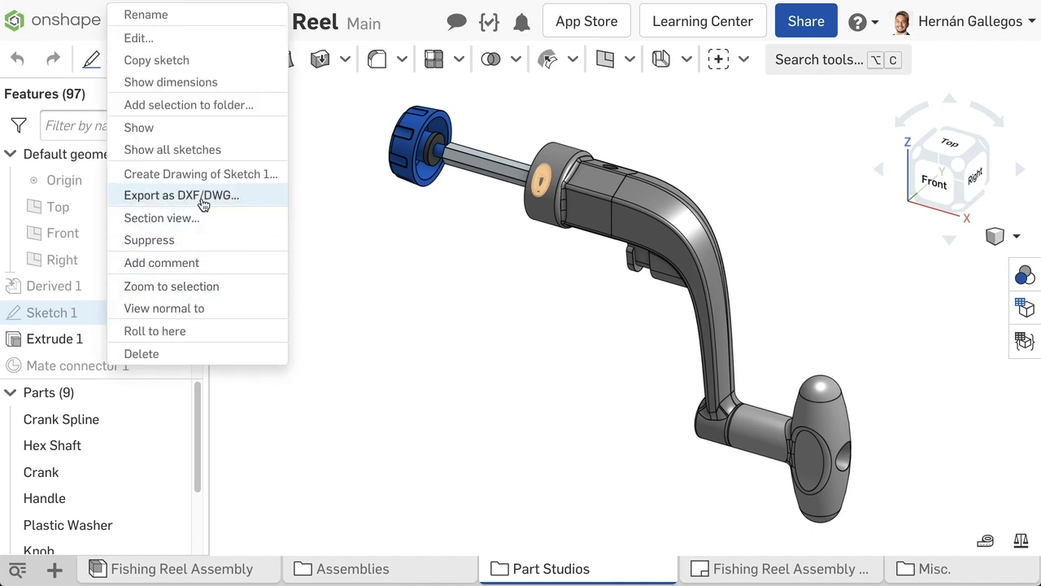
click(523, 327)
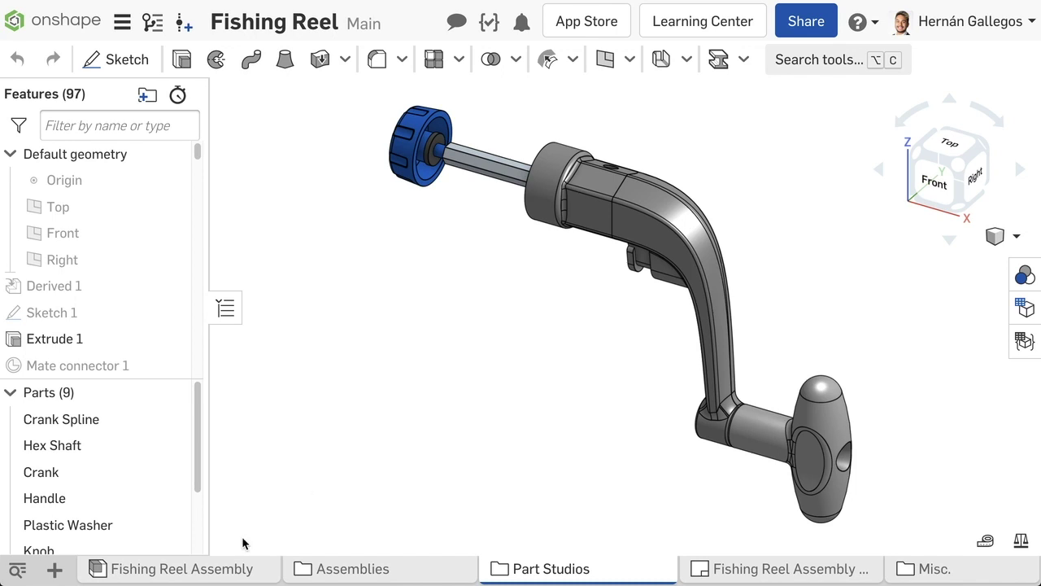
right_click(232, 570)
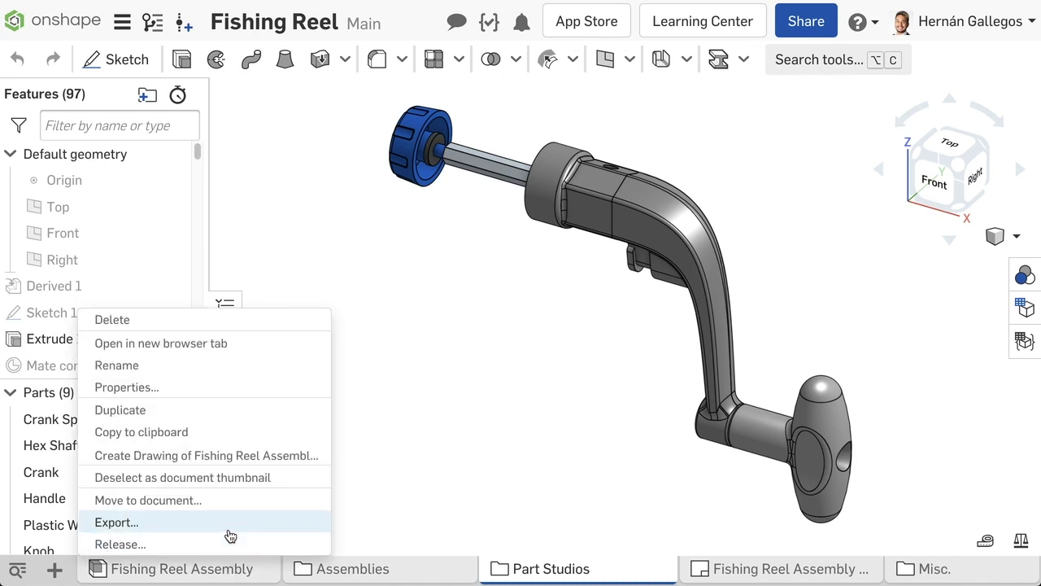
click(244, 569)
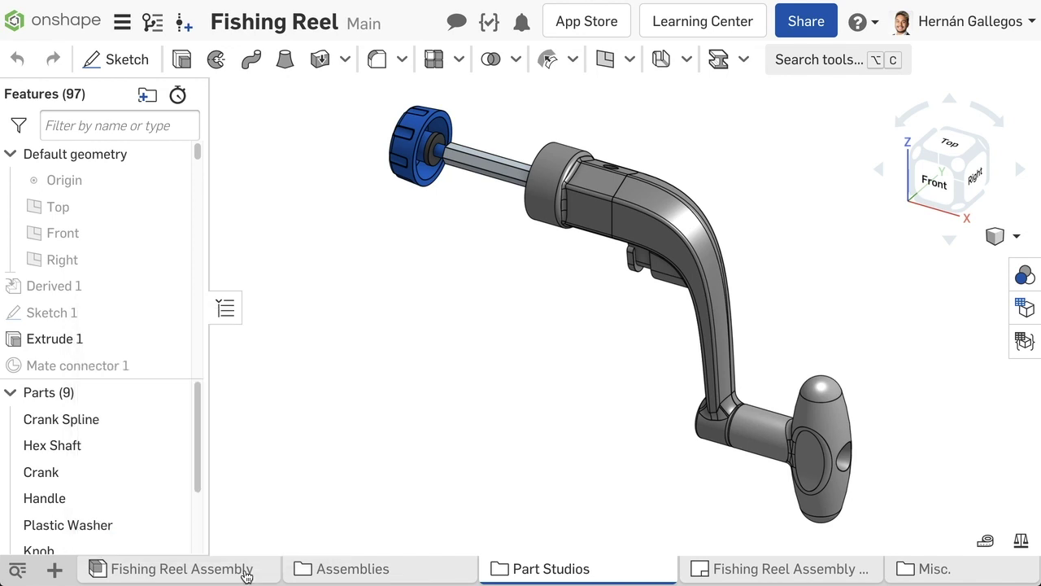
Step: Show the Supported File Formats page under Importing & Exporting Files in Onshape Help
click(244, 569)
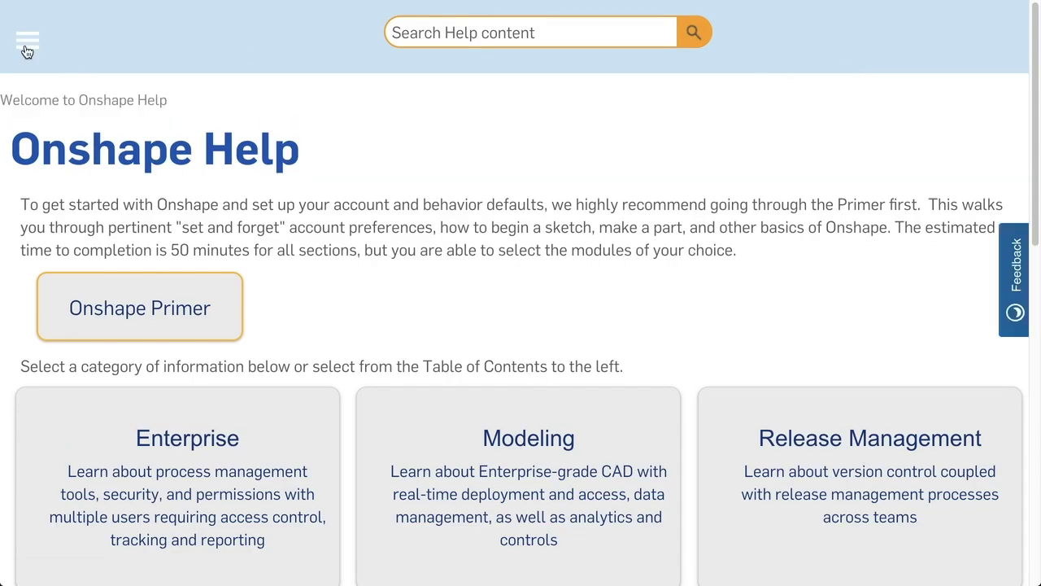
click(27, 43)
click(37, 37)
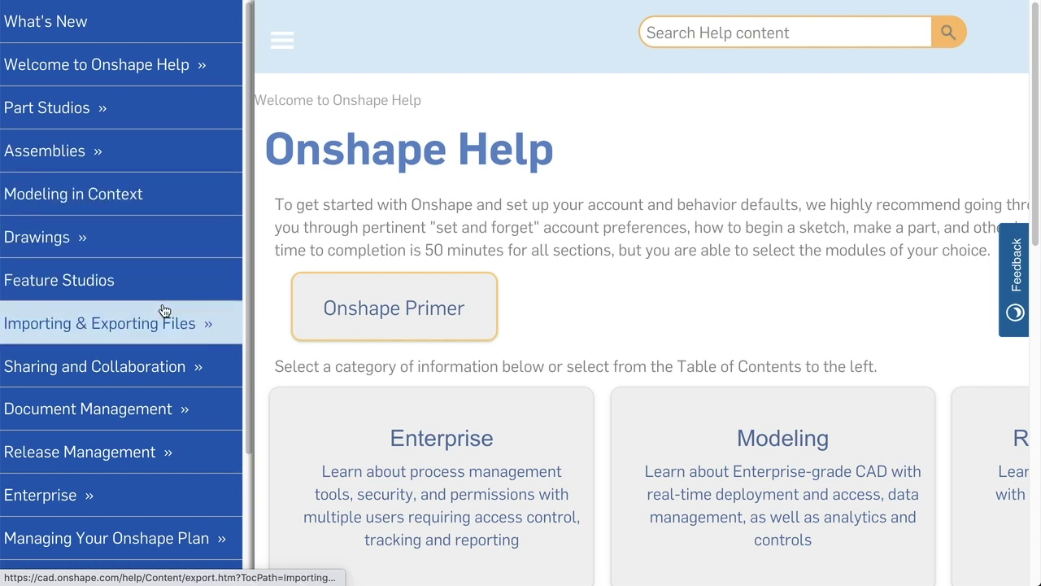
click(179, 326)
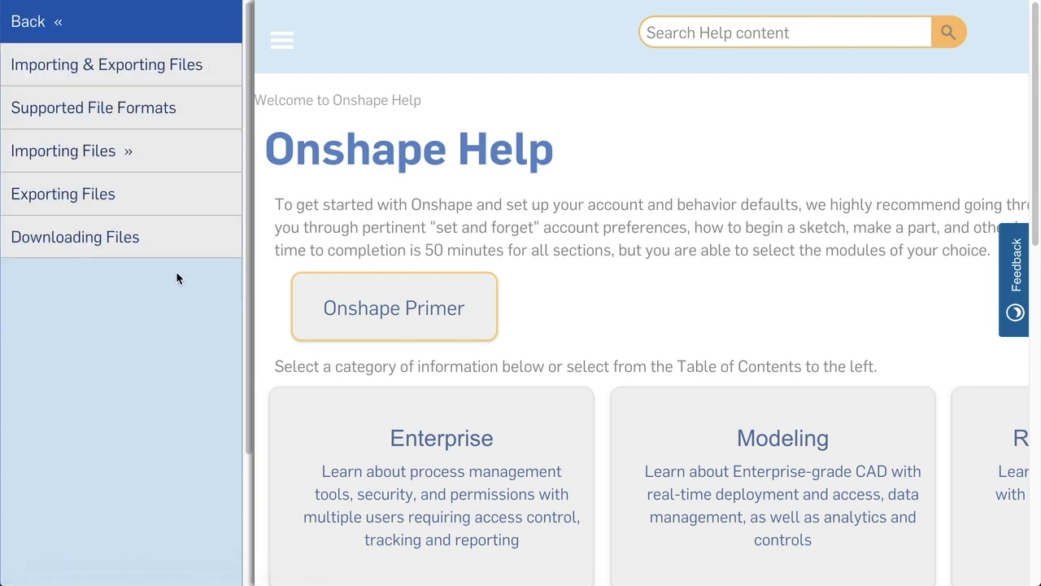
click(167, 118)
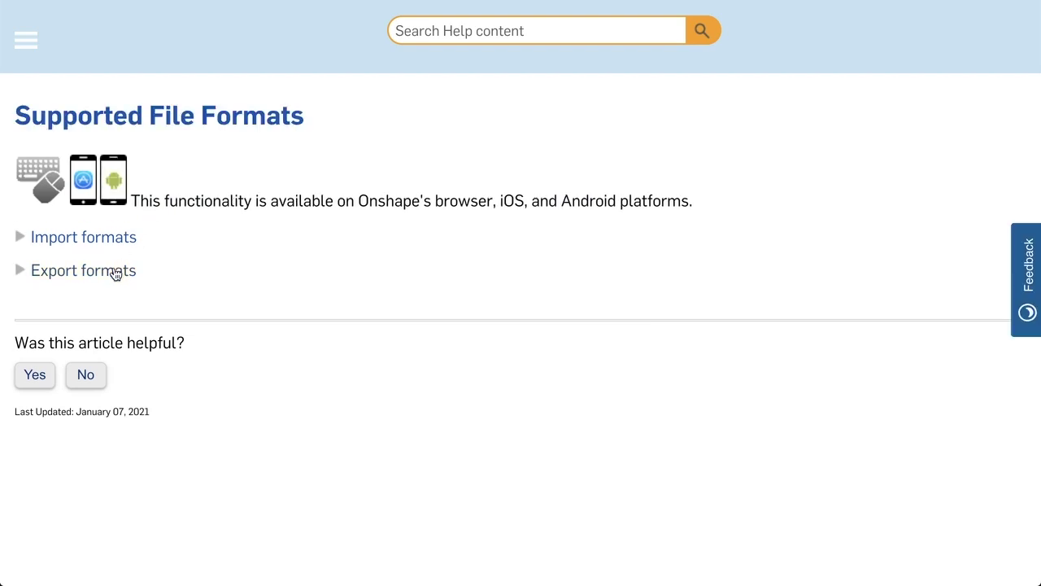
Step: Expand and read through the export formats list, then return to the assembly
click(116, 290)
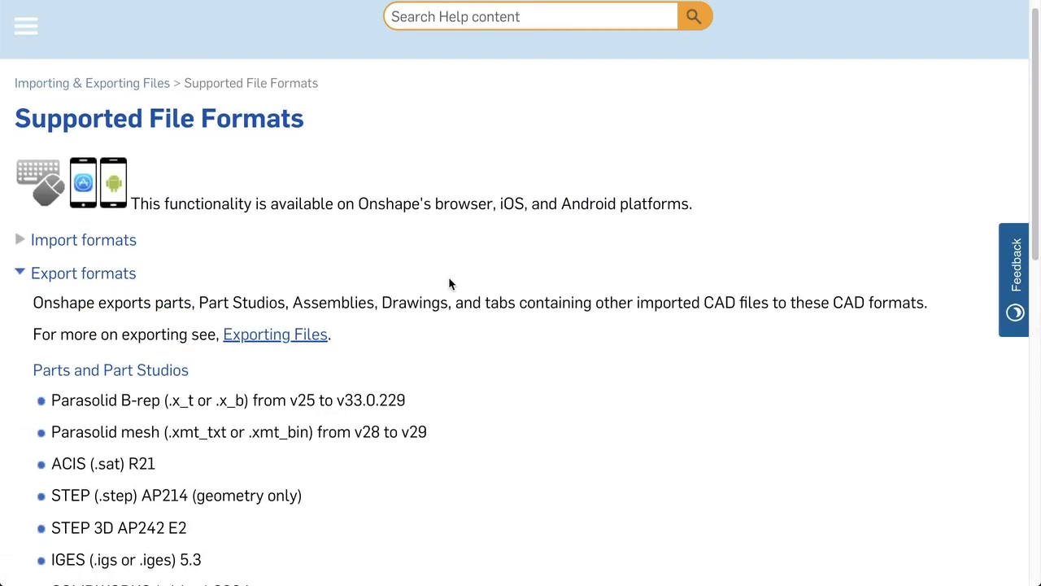
scroll(449, 278, down, 4)
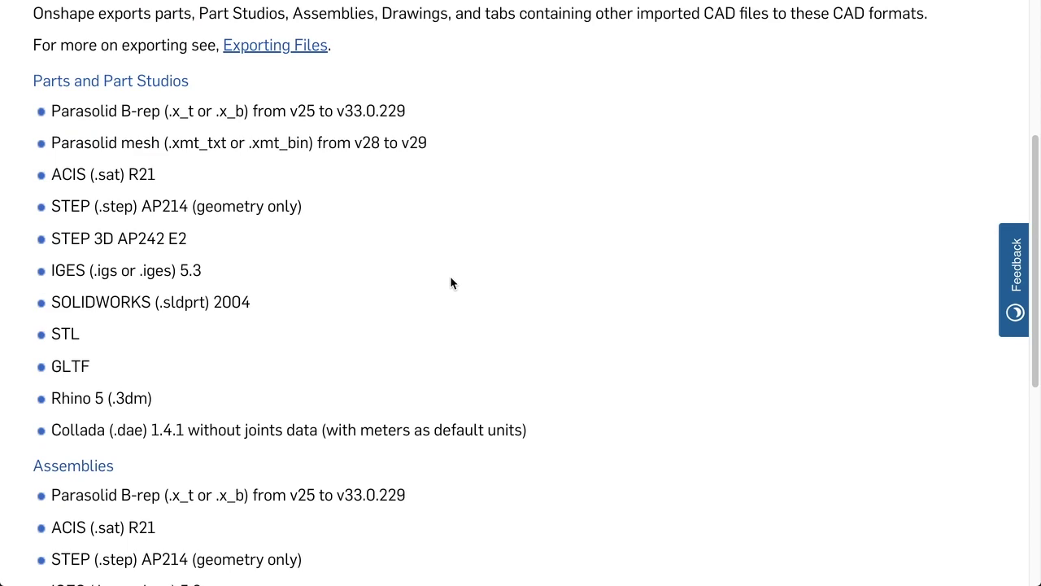
scroll(452, 283, down, 5)
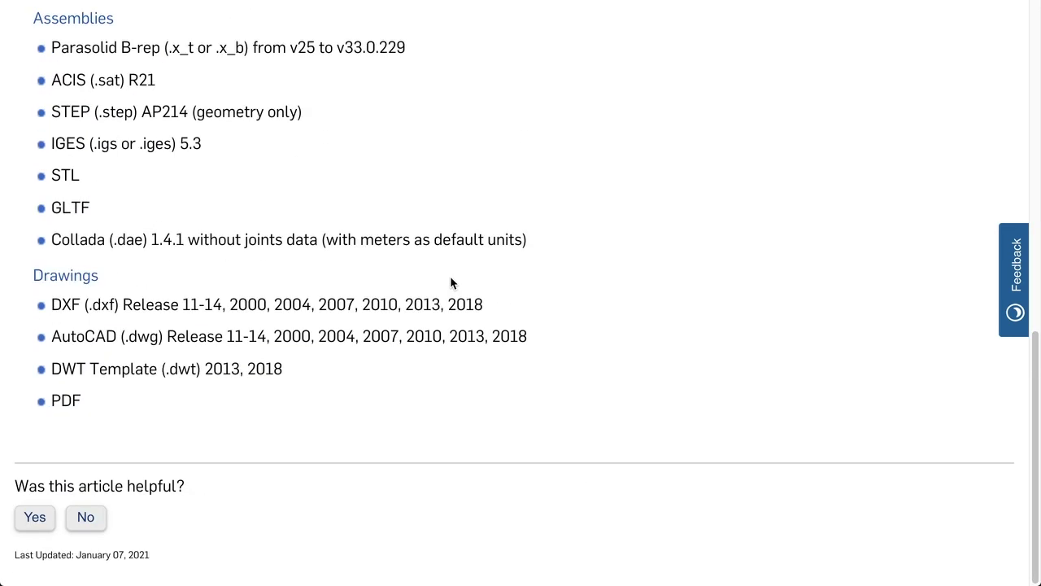
scroll(452, 283, up, 10)
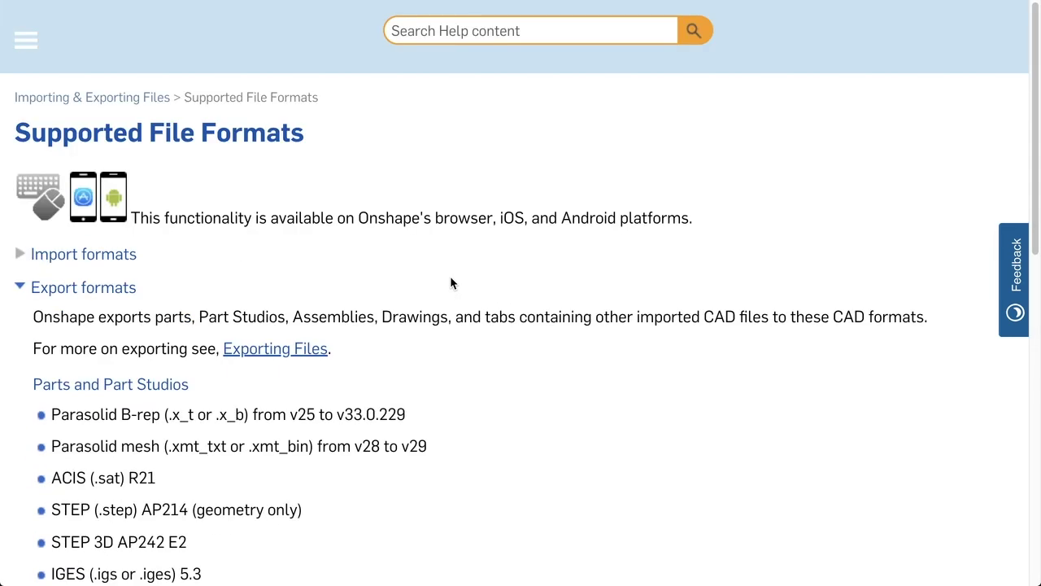
key(ctrl+Tab)
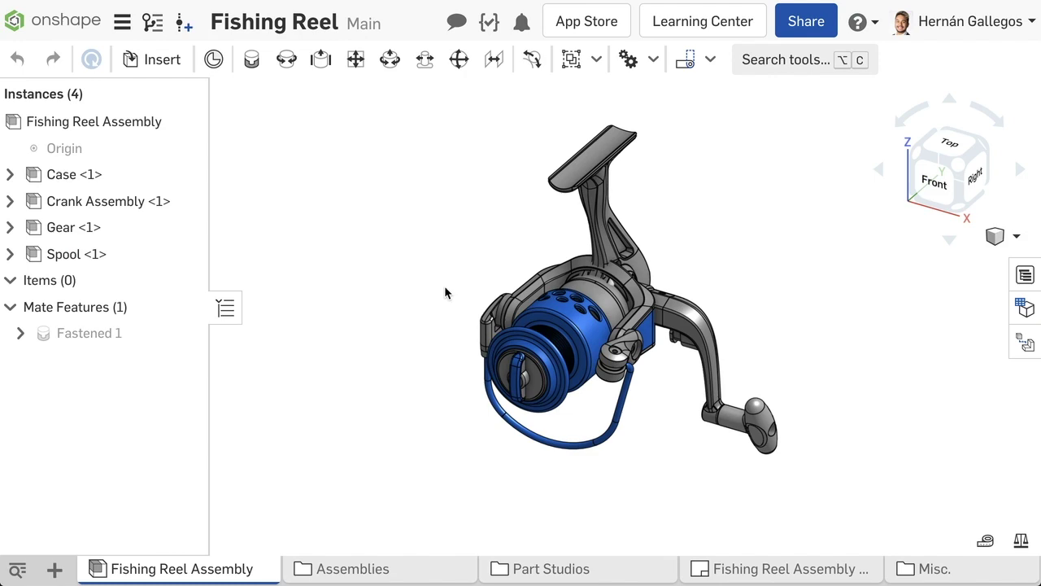
Step: Open the Fishing Reel Assembly's Export dialog with the default file name and show its format list
right_click(241, 568)
click(217, 511)
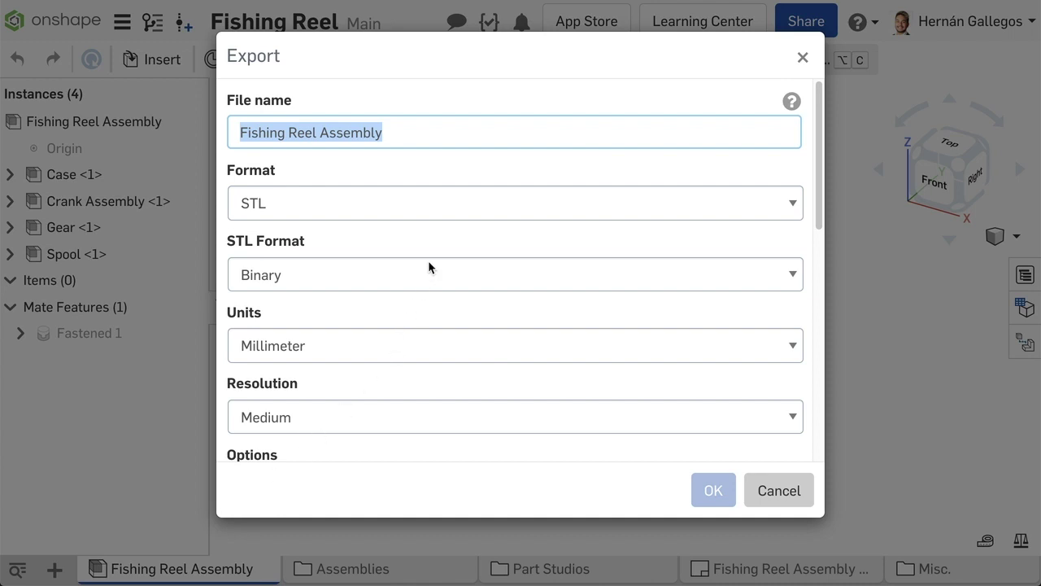
click(427, 134)
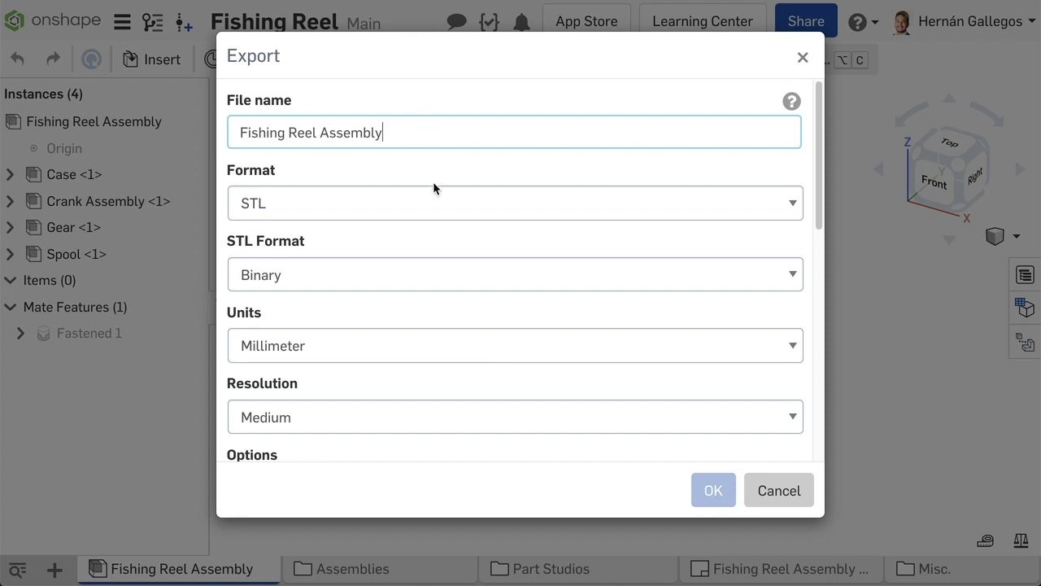
click(436, 203)
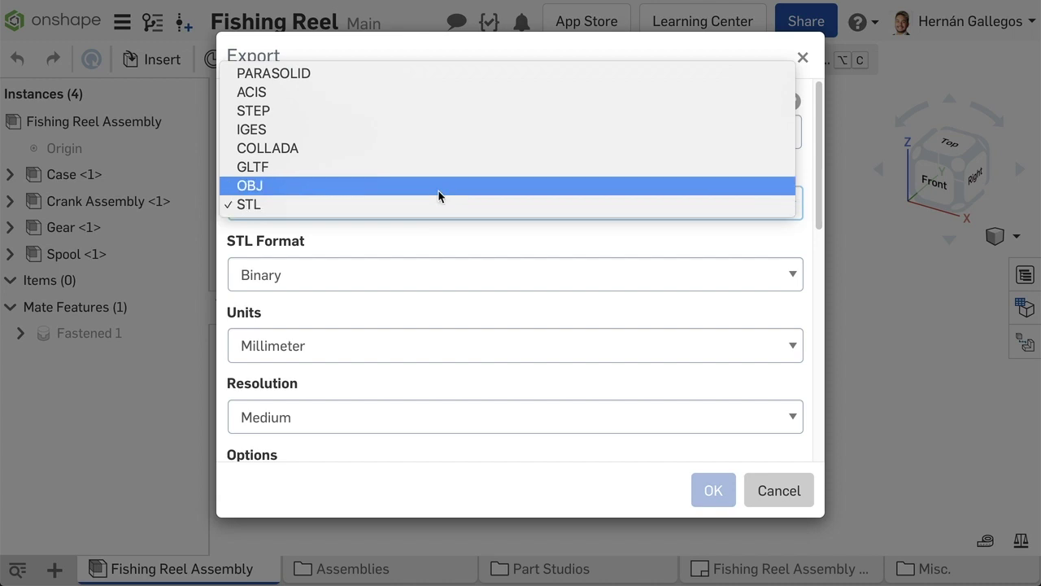
Step: Export as PARASOLID 33.0, always latest, delivered by email with a download link
click(449, 75)
scroll(480, 262, down, 3)
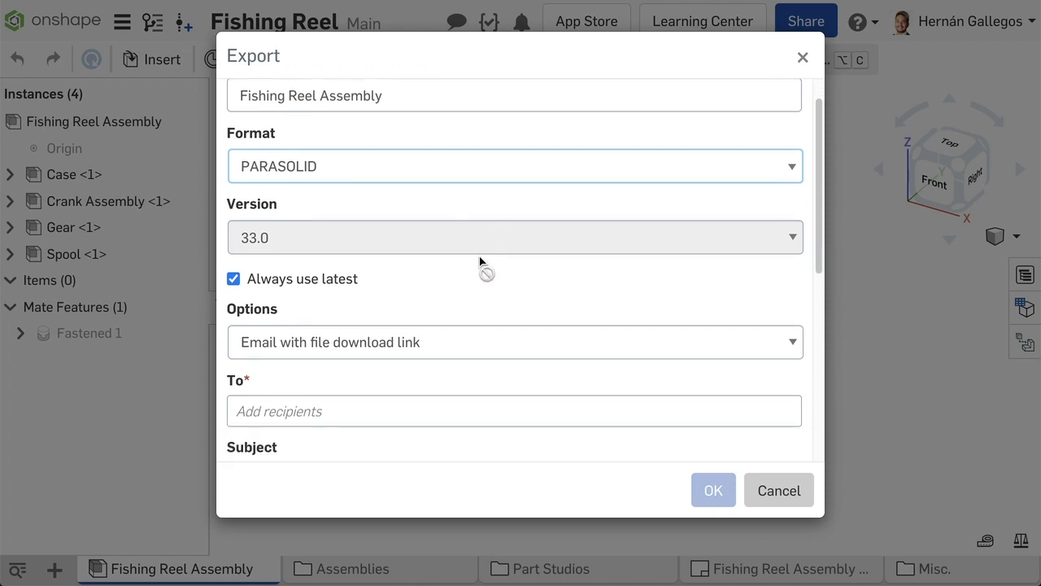
click(484, 271)
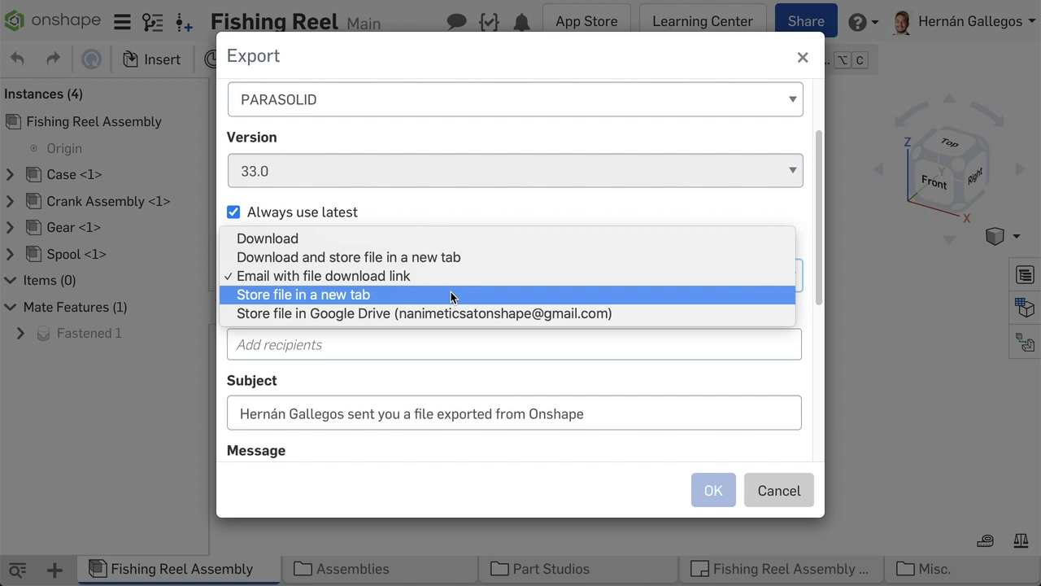
key(Up)
key(Up)
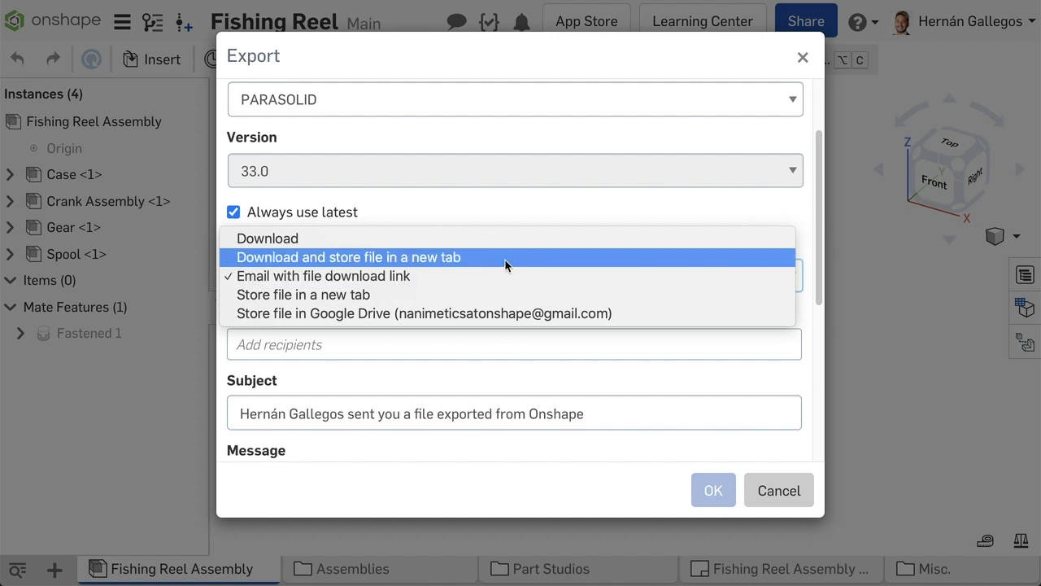
Step: Keep email delivery and add a colleague from contacts as the export recipient
click(478, 276)
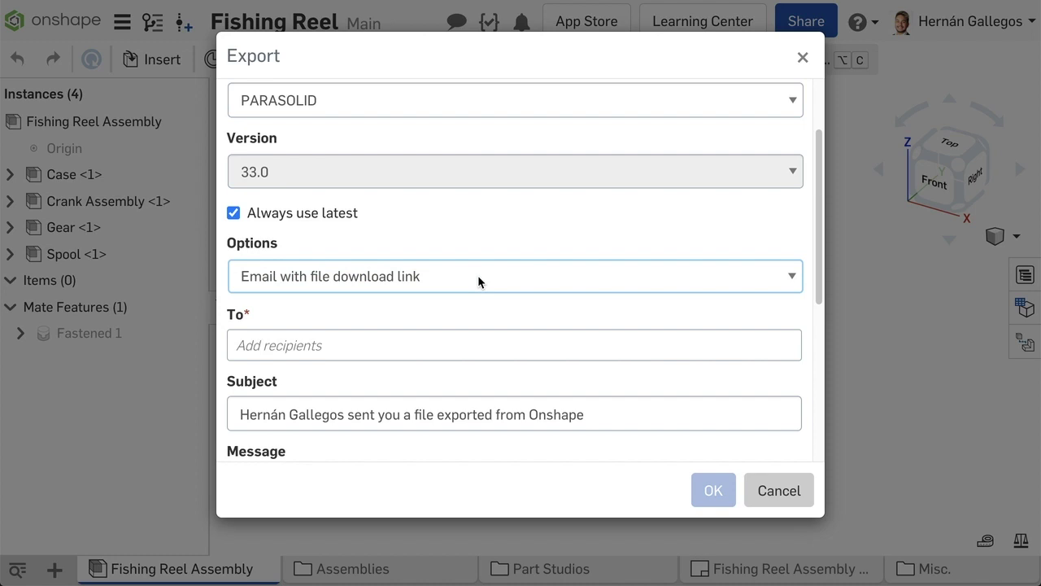
click(463, 340)
text(luke)
click(490, 380)
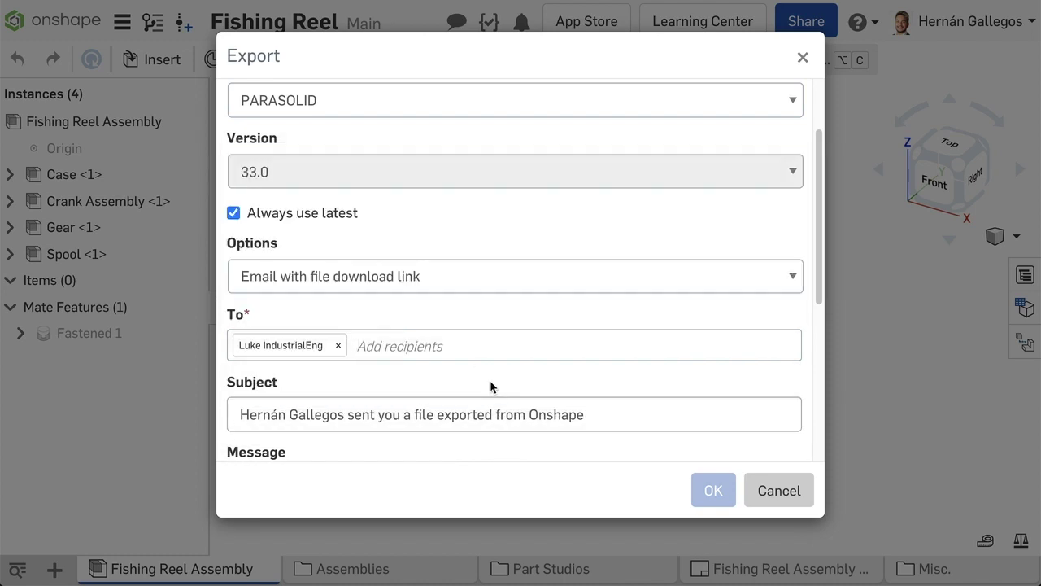
scroll(488, 379, down, 1)
click(444, 378)
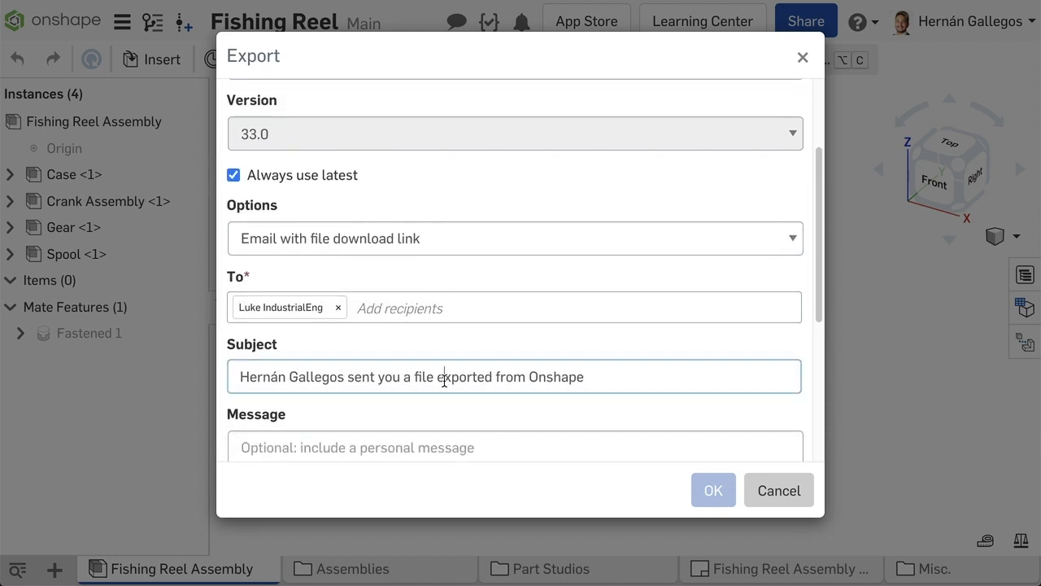
scroll(443, 379, down, 3)
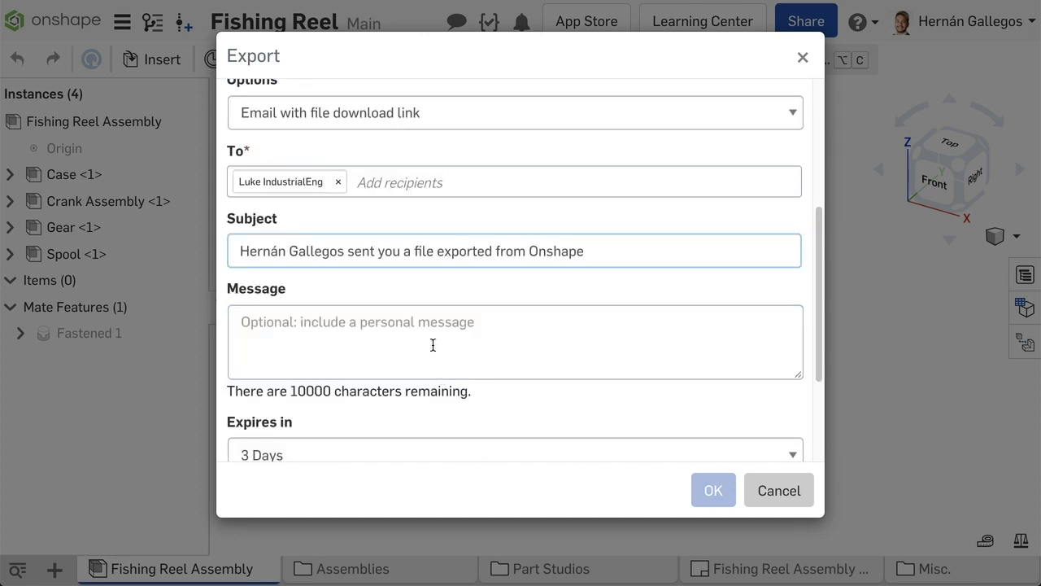
click(433, 345)
scroll(432, 342, down, 3)
Step: Keep the link expiring in 3 Days, set a download password, and send the export
click(432, 325)
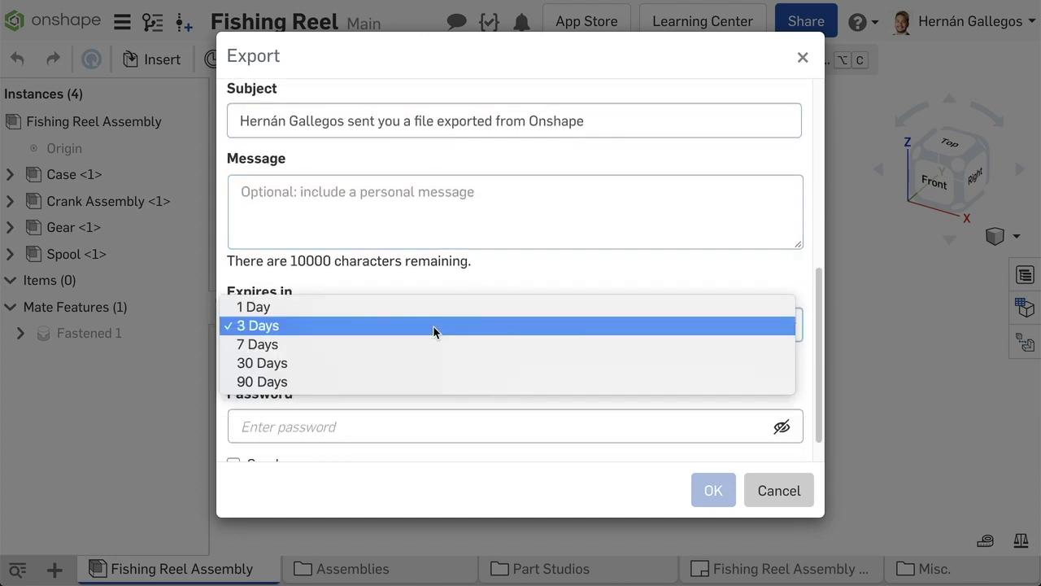
click(433, 325)
scroll(433, 326, down, 1)
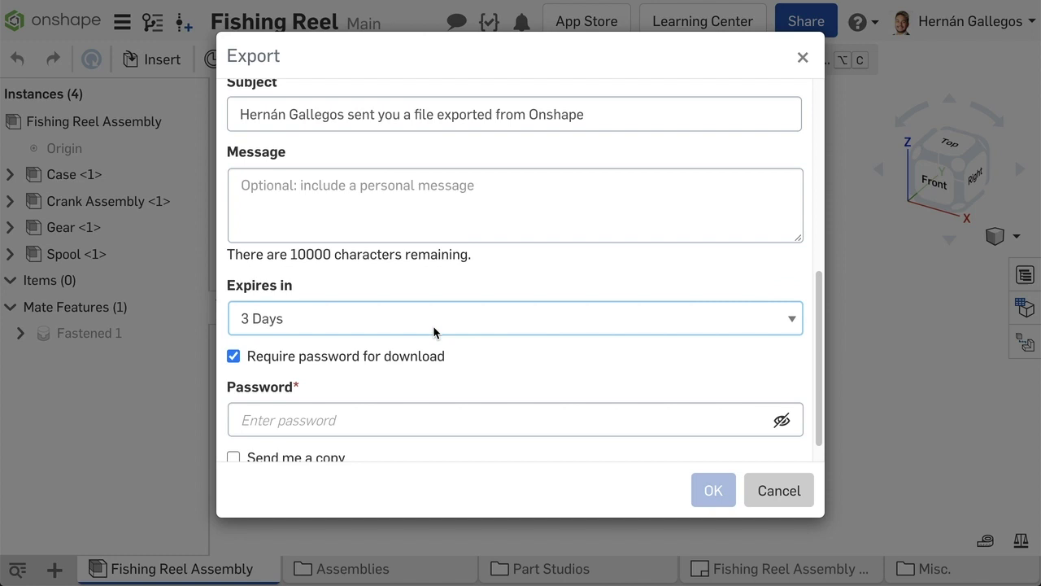
click(349, 394)
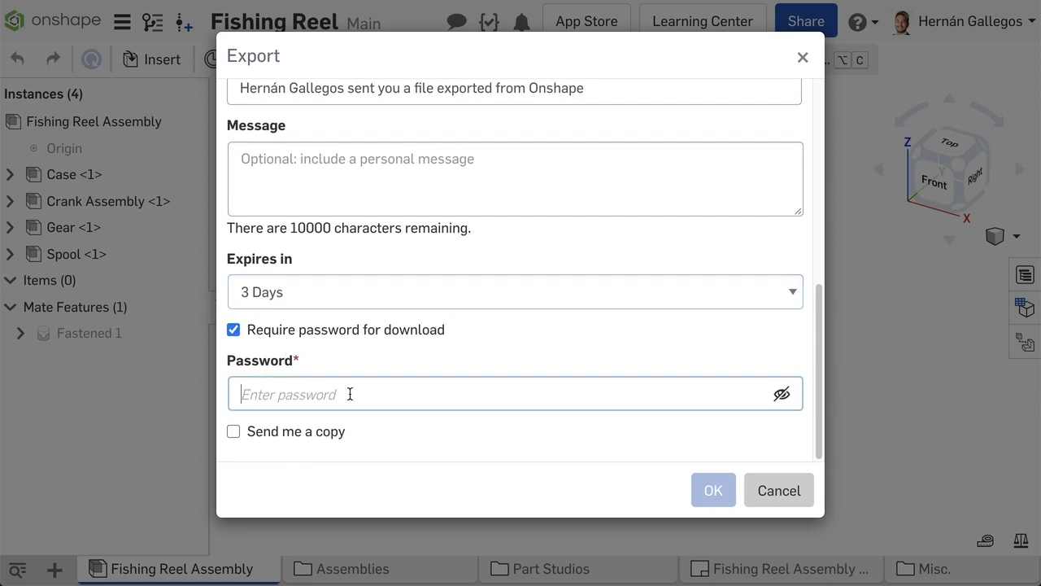
text(12345)
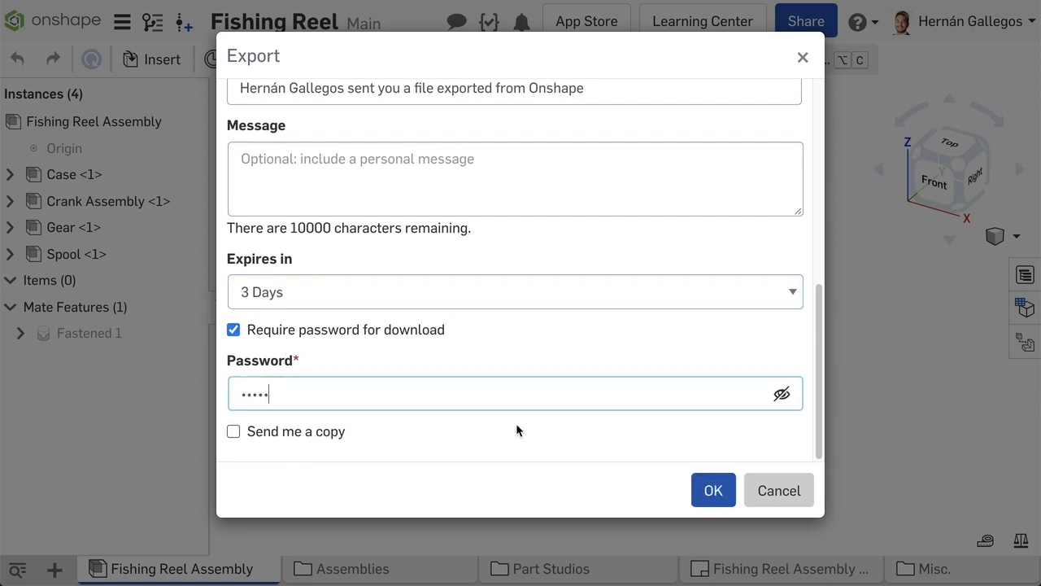
click(706, 491)
Step: From the Onshape email in Gmail, download Fishing Reel Assembly.x_t by entering the link password
key(ctrl+Tab)
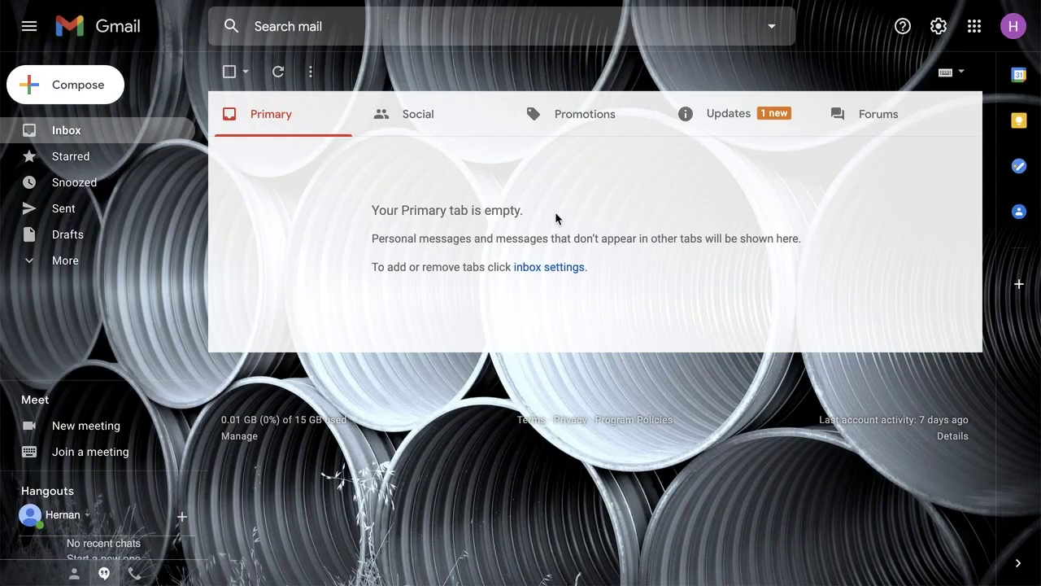
click(468, 152)
scroll(795, 301, down, 5)
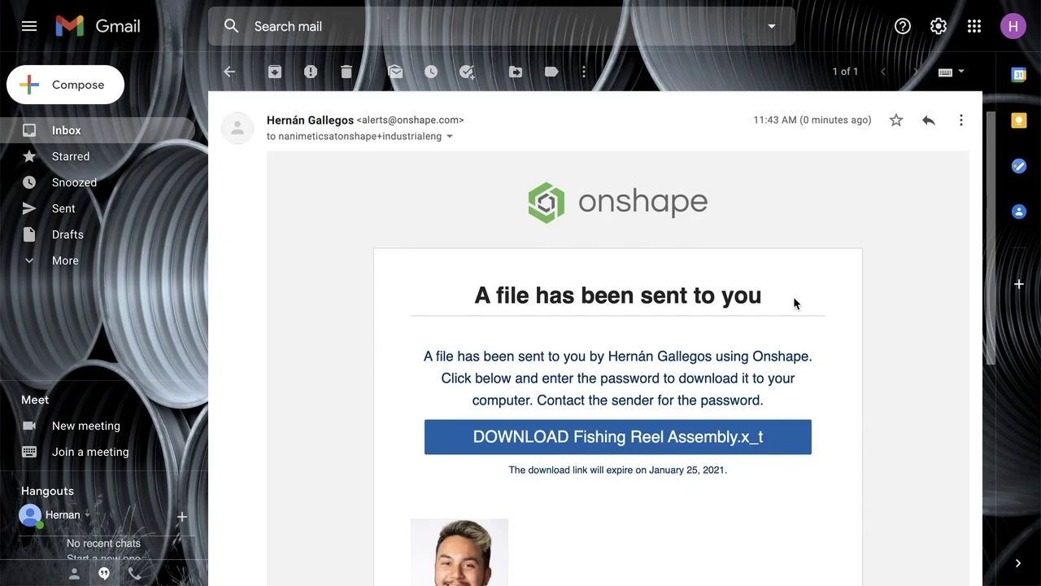
click(670, 284)
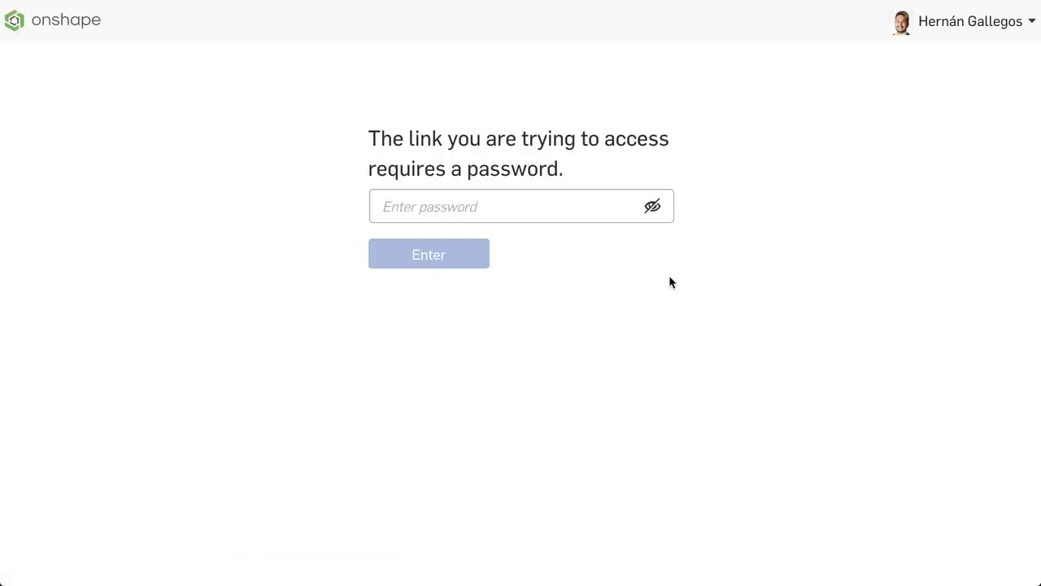
click(555, 209)
text(*****)
key(Return)
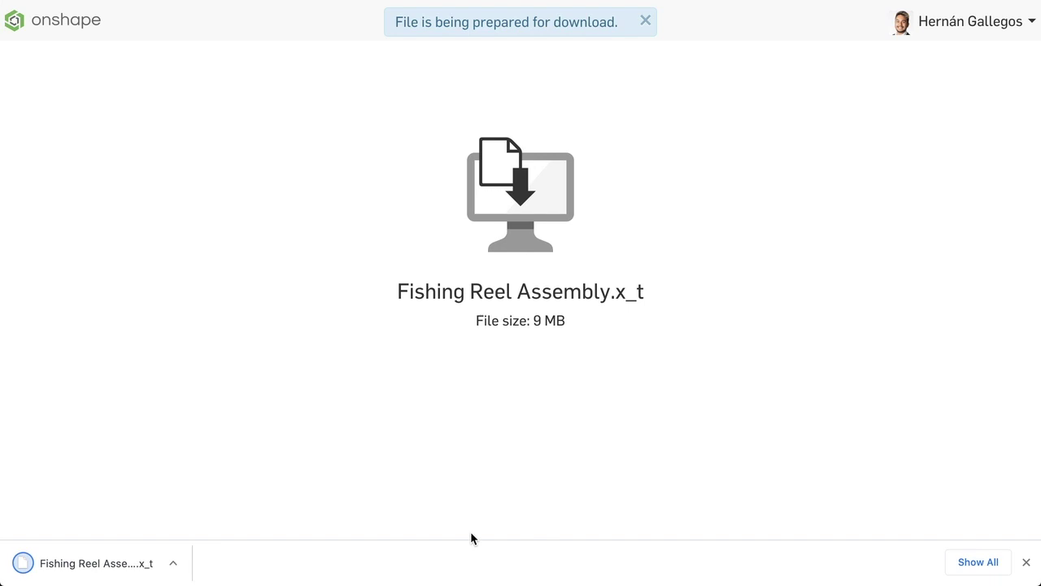
click(1025, 562)
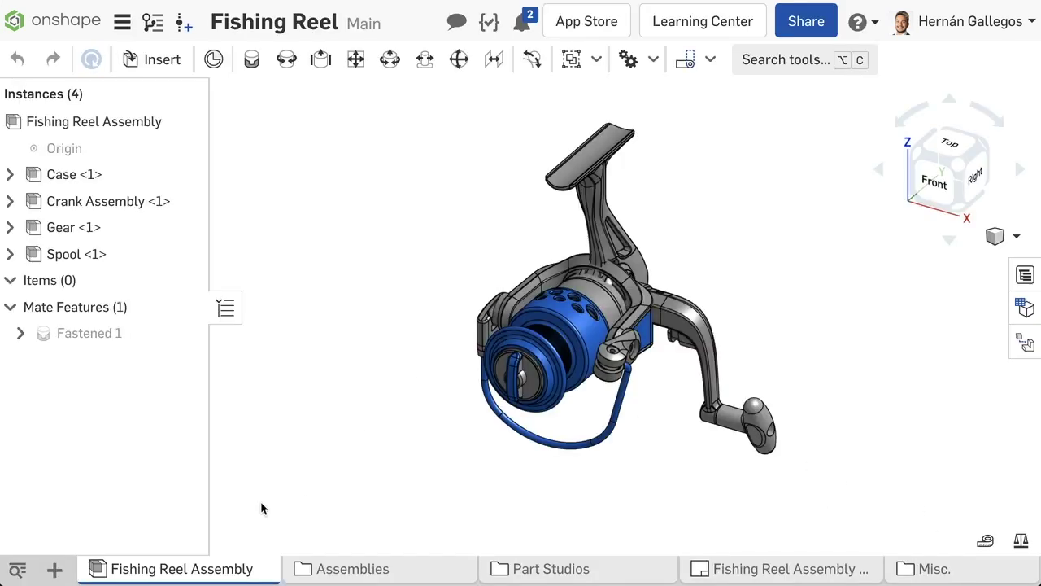
Step: Reopen the assembly's PARASOLID export and change delivery from emailed link to Download
right_click(213, 569)
click(218, 497)
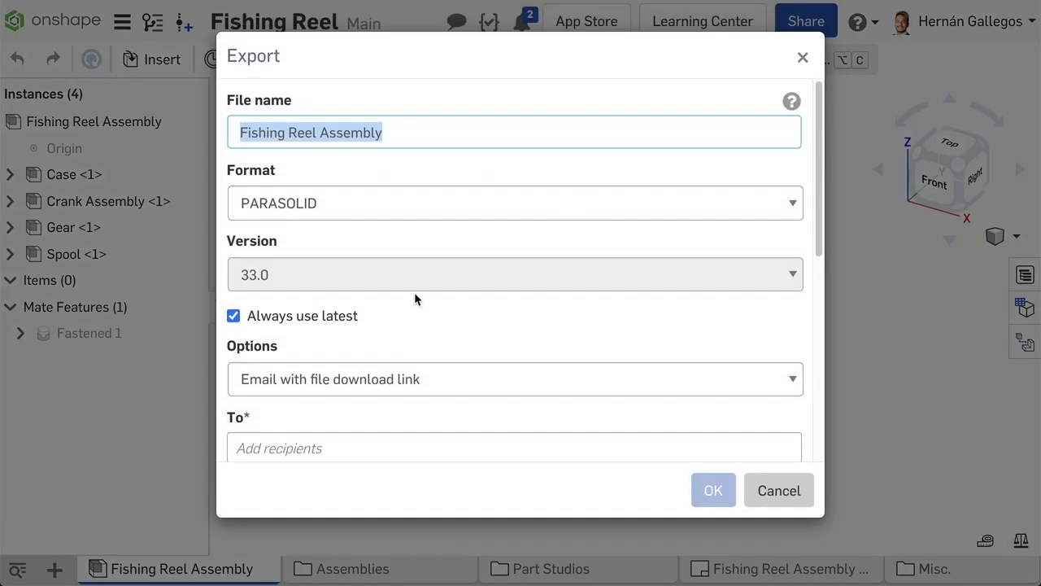
scroll(504, 268, down, 3)
click(514, 237)
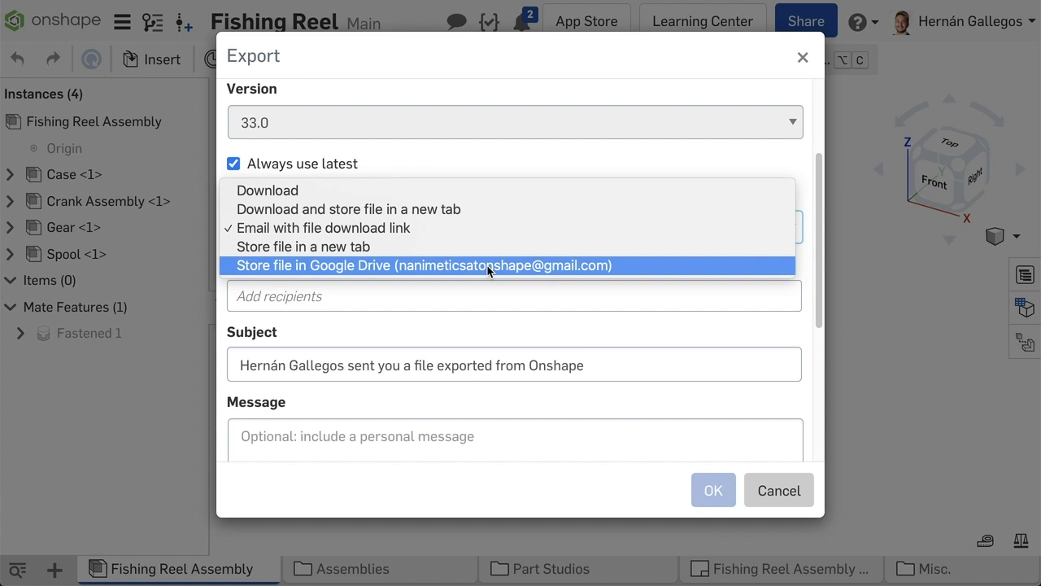
click(477, 191)
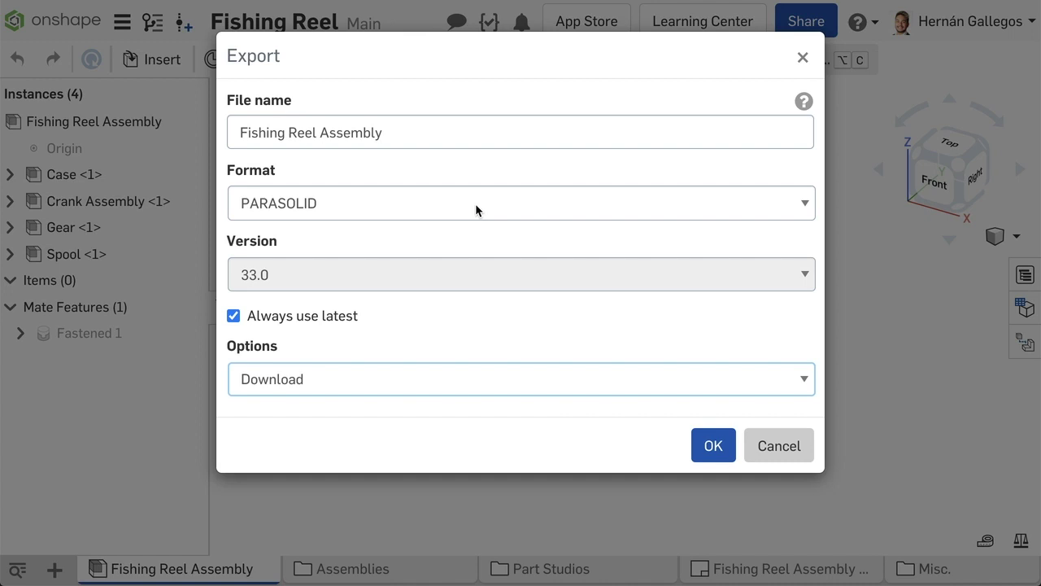
click(476, 210)
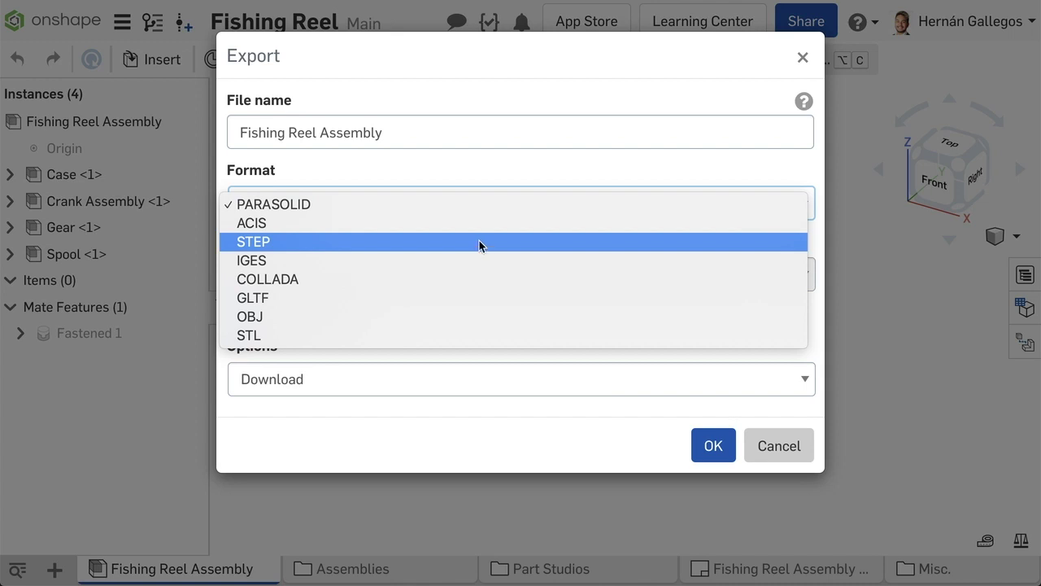
click(476, 205)
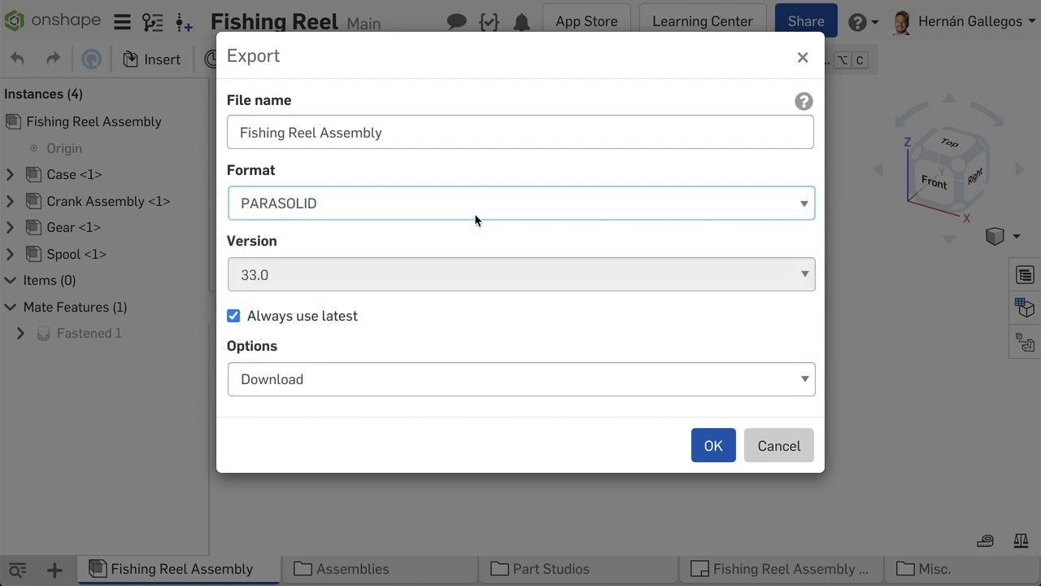
Step: Untick Always use latest, review the Parasolid versions keeping 33.0, then re-tick it
click(233, 315)
click(460, 276)
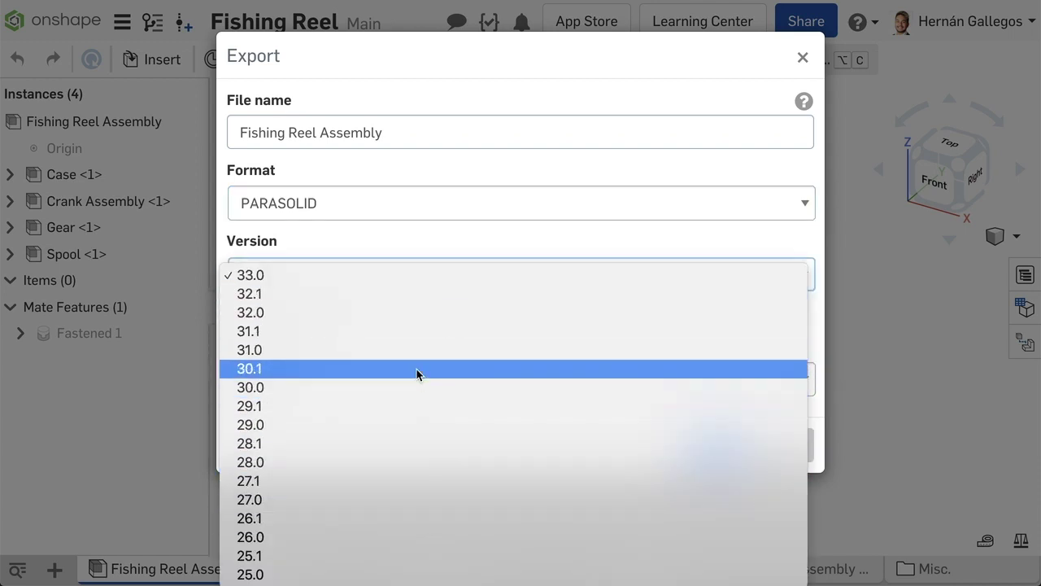
click(400, 278)
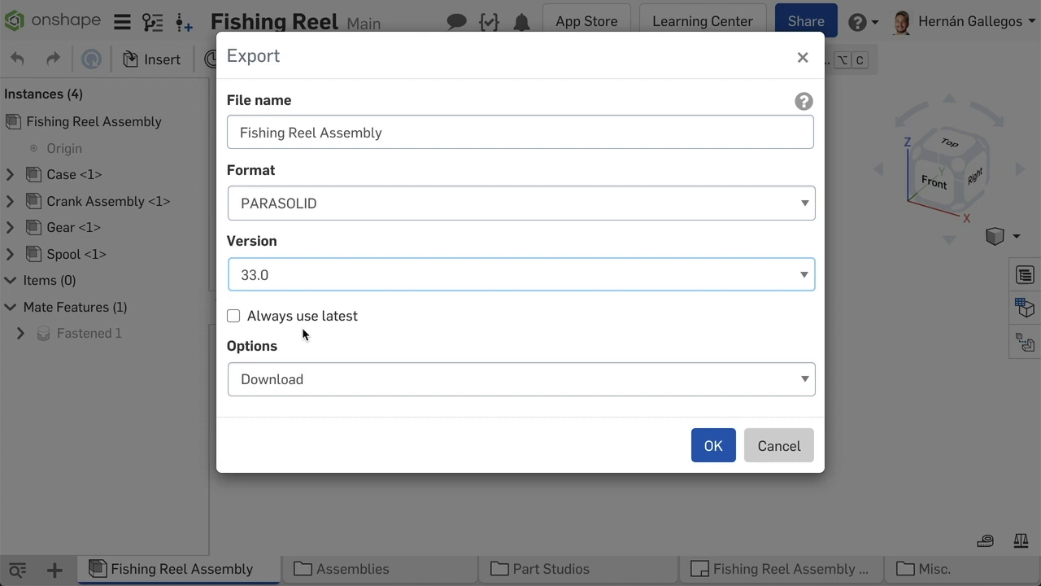
click(235, 315)
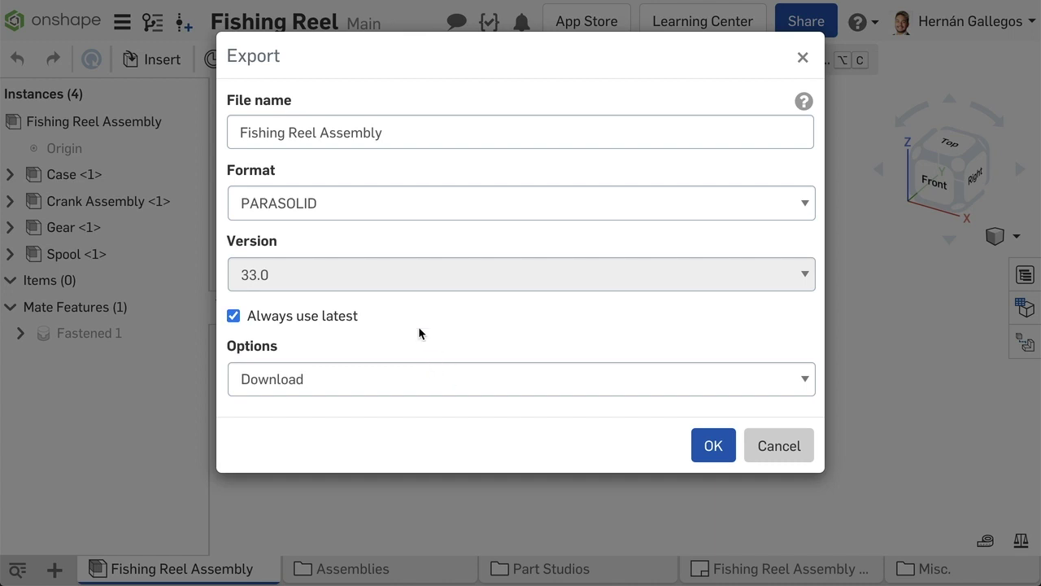
Step: Cycle through the delivery options back to Download and switch the format to STL
click(418, 379)
click(418, 398)
click(419, 379)
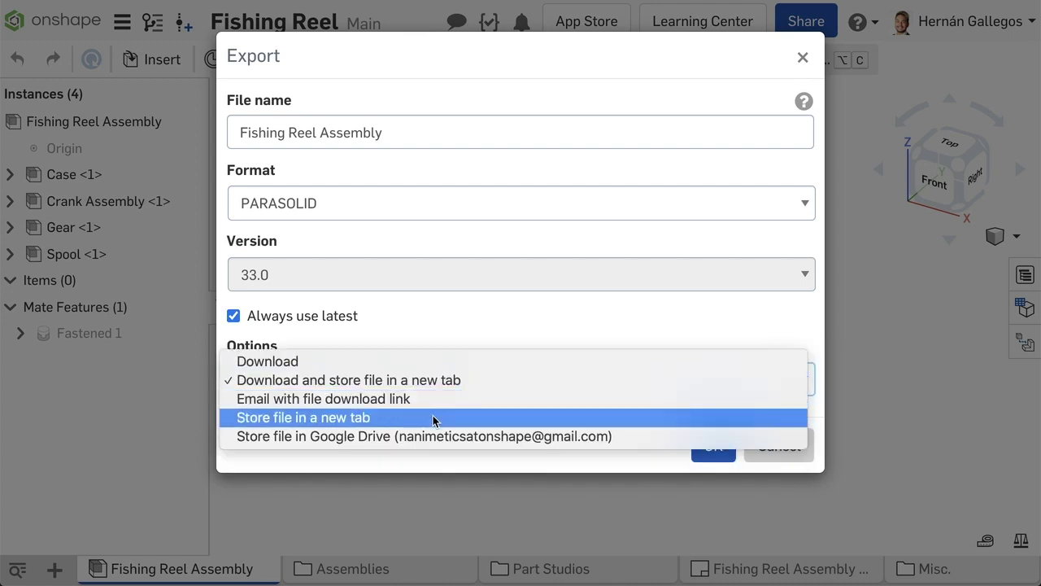
click(413, 398)
click(414, 379)
click(411, 397)
click(410, 379)
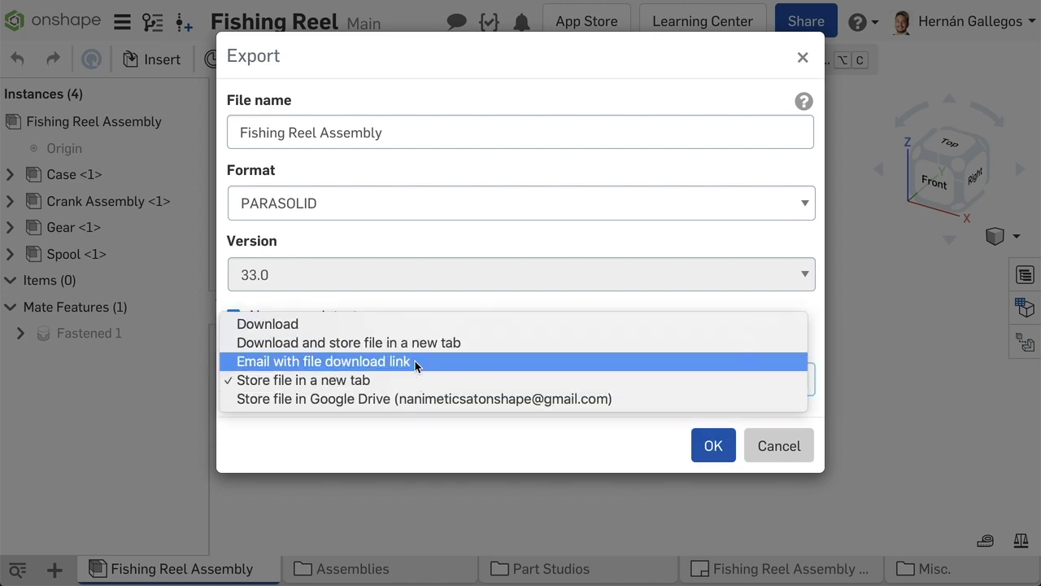
click(414, 324)
click(419, 203)
click(415, 335)
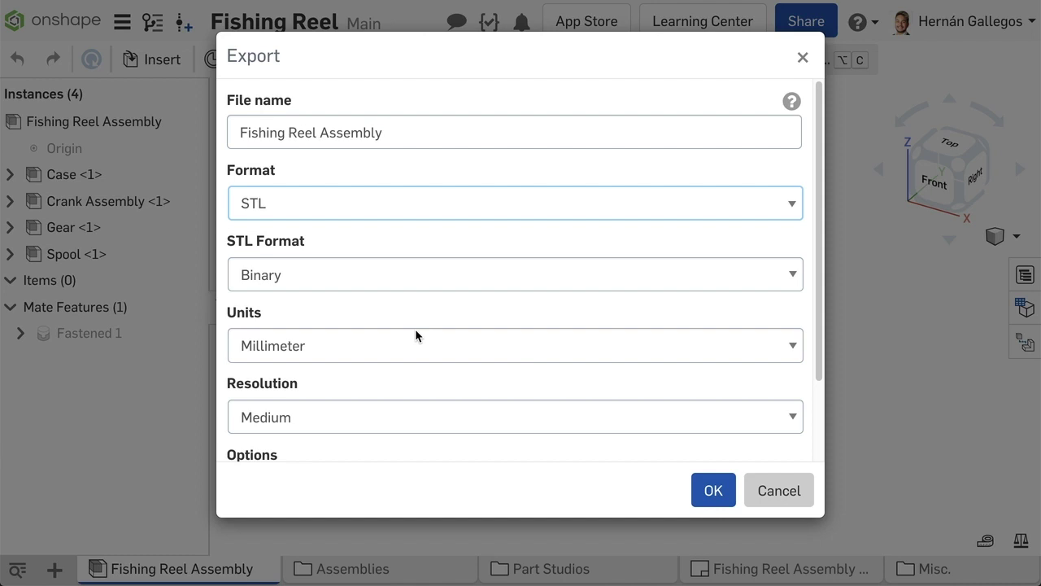
Step: Keep STL encoding Binary and units Millimeter, and bring up the mesh resolution choices
click(397, 282)
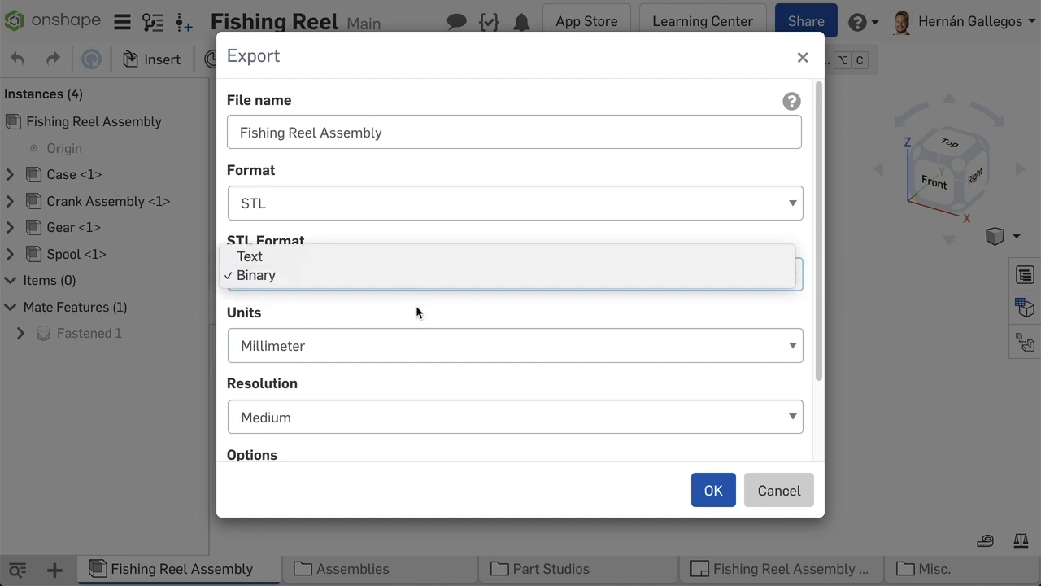
click(417, 337)
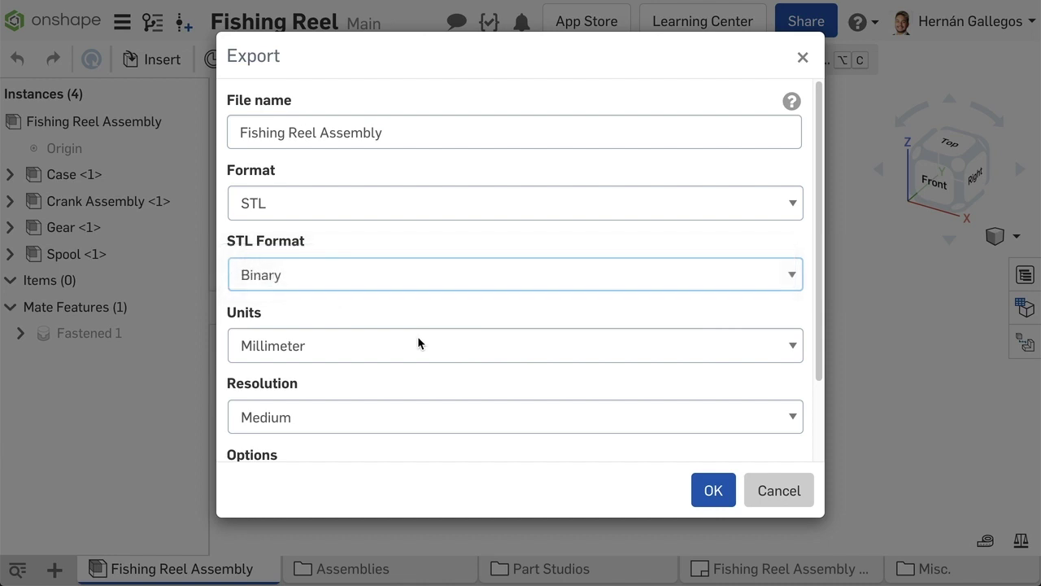
scroll(396, 284, down, 2)
click(400, 272)
key(Escape)
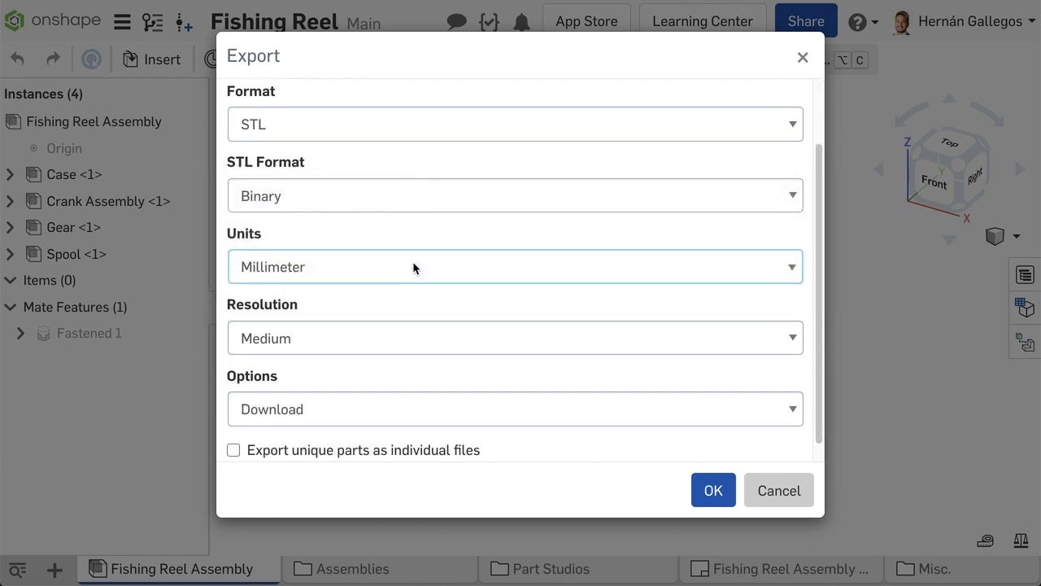
scroll(412, 267, down, 1)
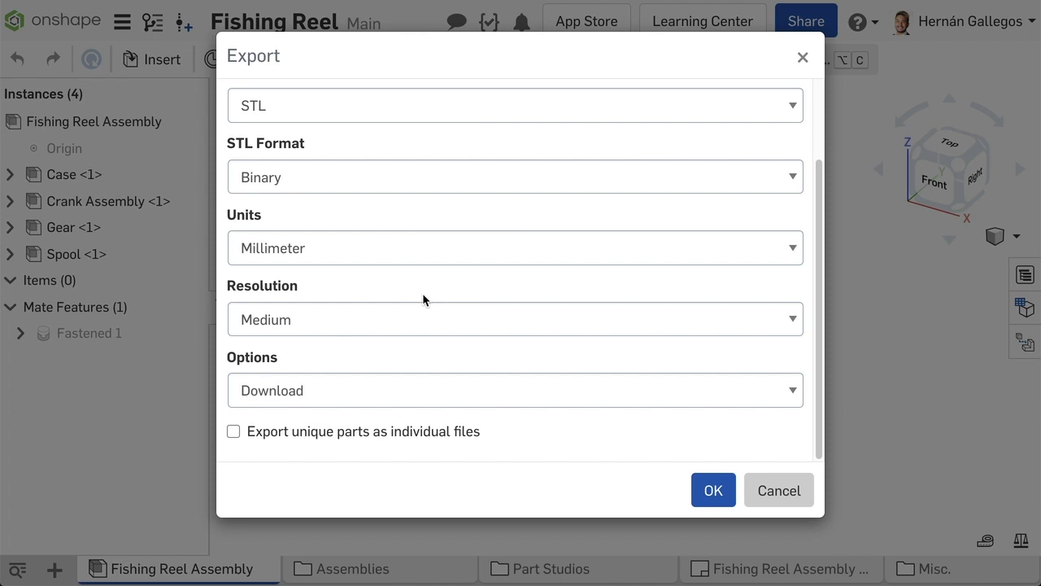
click(426, 316)
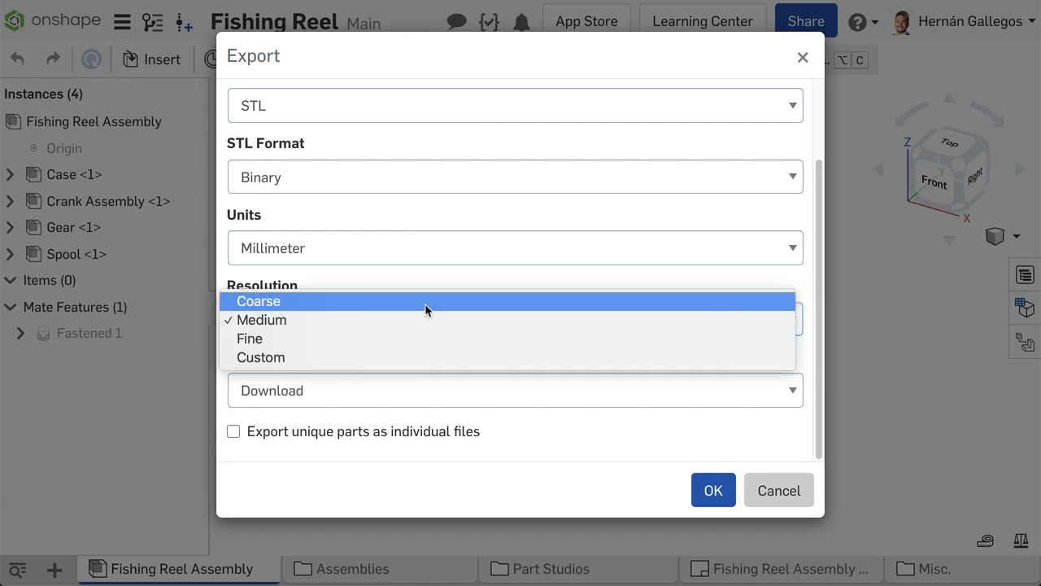
Step: Switch the mesh resolution to Custom, review the remaining STL settings, then cancel without exporting
click(425, 354)
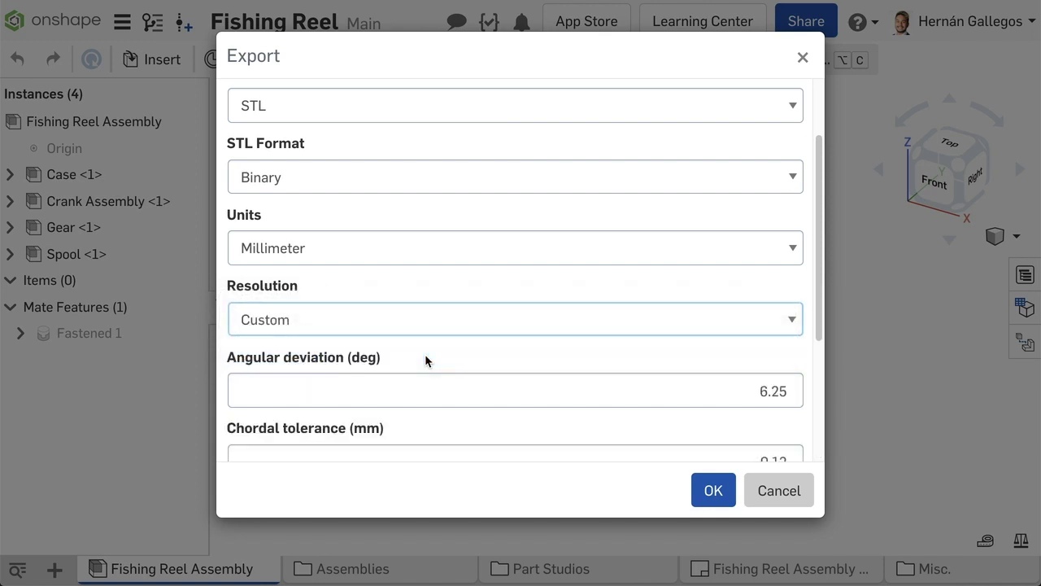
scroll(425, 353, down, 1)
scroll(424, 355, down, 5)
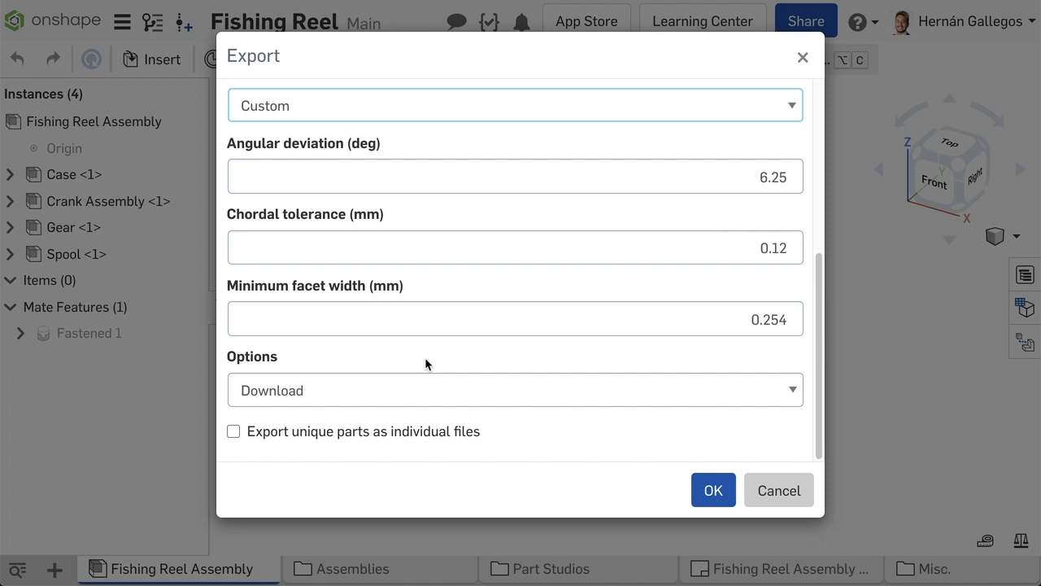
scroll(424, 357, up, 5)
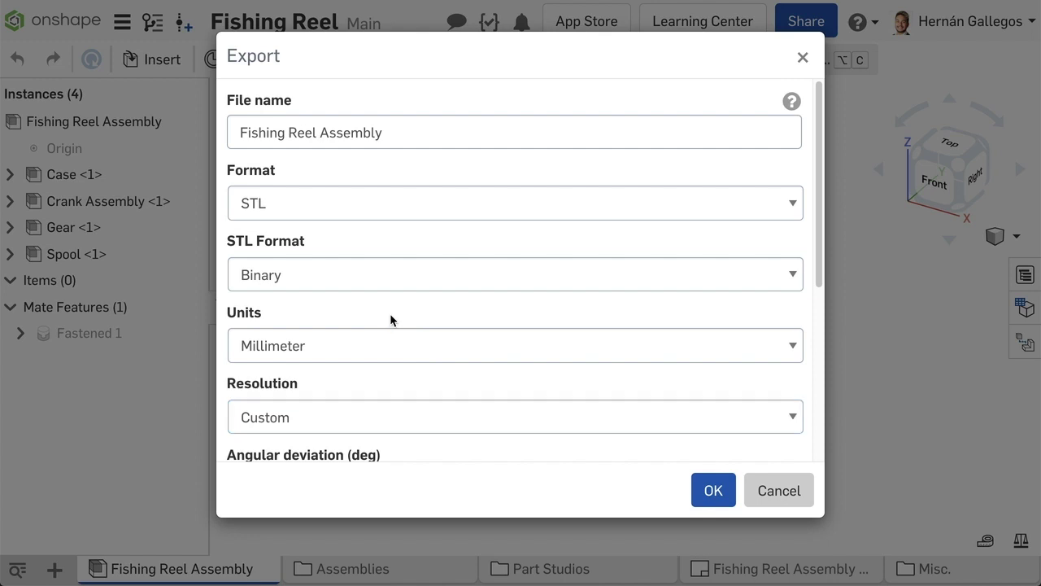
scroll(390, 313, down, 2)
scroll(390, 313, down, 2)
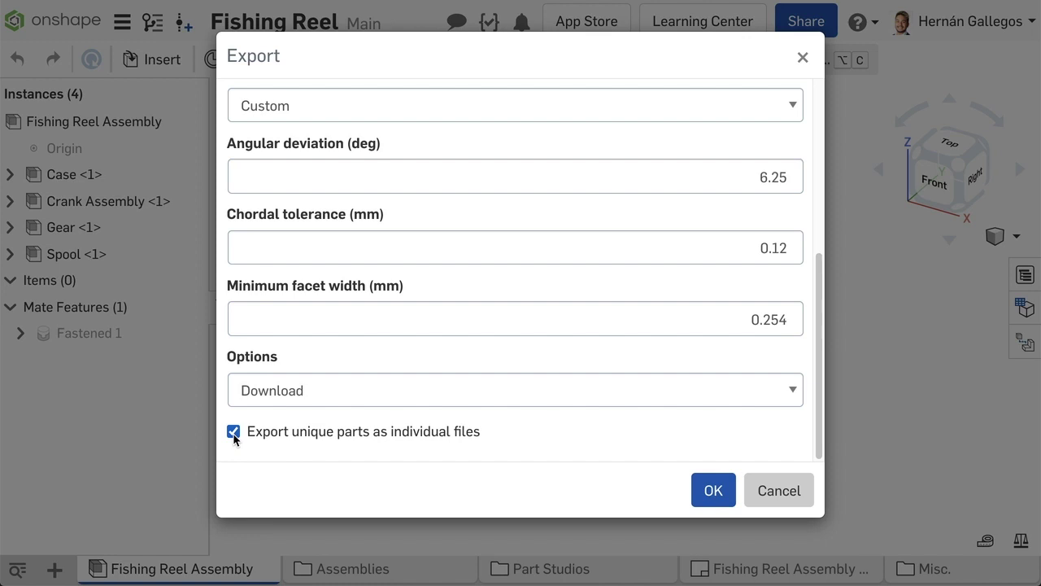
click(779, 489)
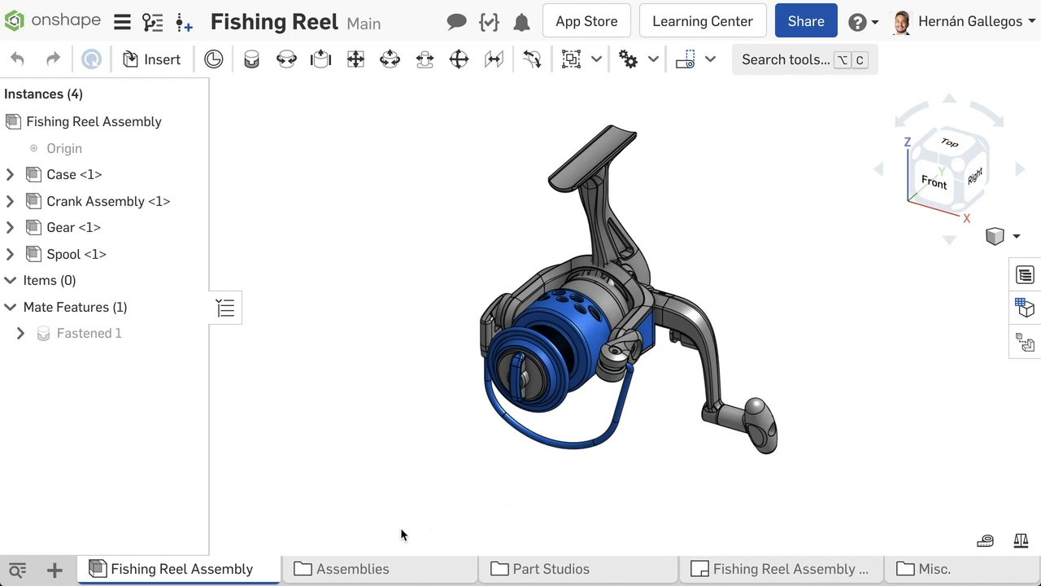
Step: Suppress Case <1> in the Instances list so the reel housing is hidden
right_click(98, 177)
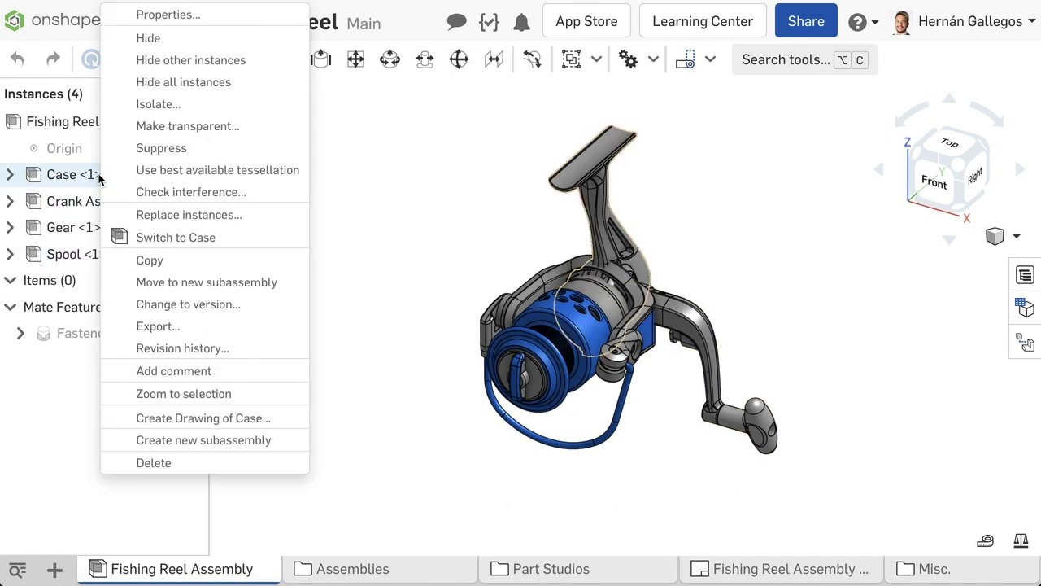
click(147, 148)
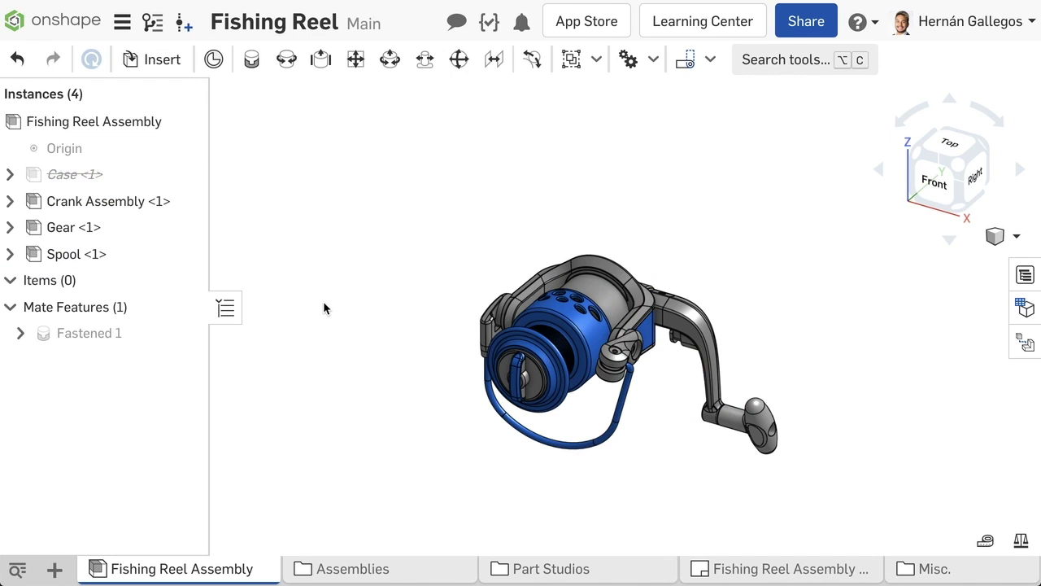
right_click(748, 569)
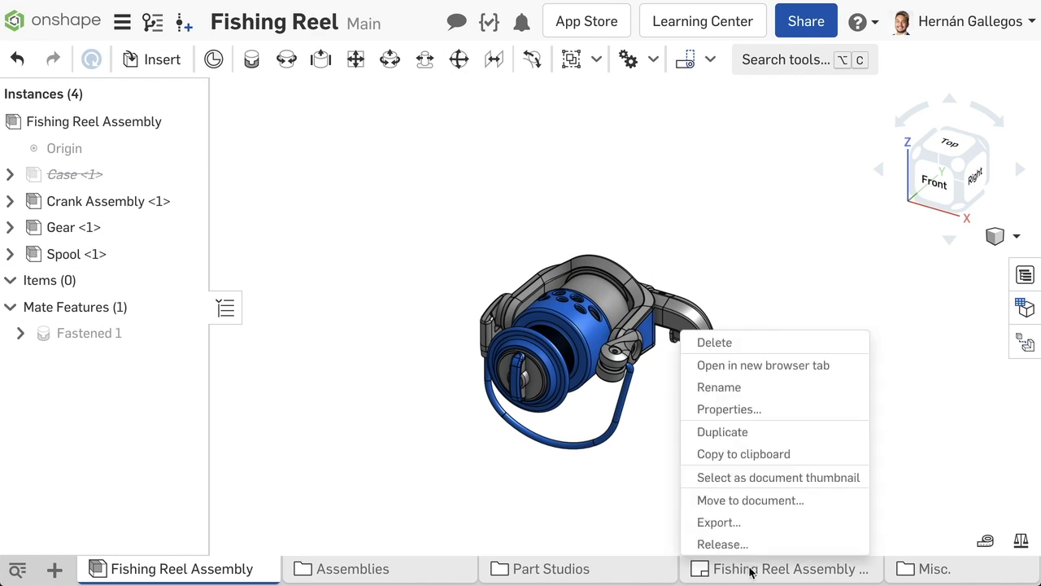
Step: In the drawing export dialog, review PDF format with Normal text handling
click(746, 522)
click(753, 158)
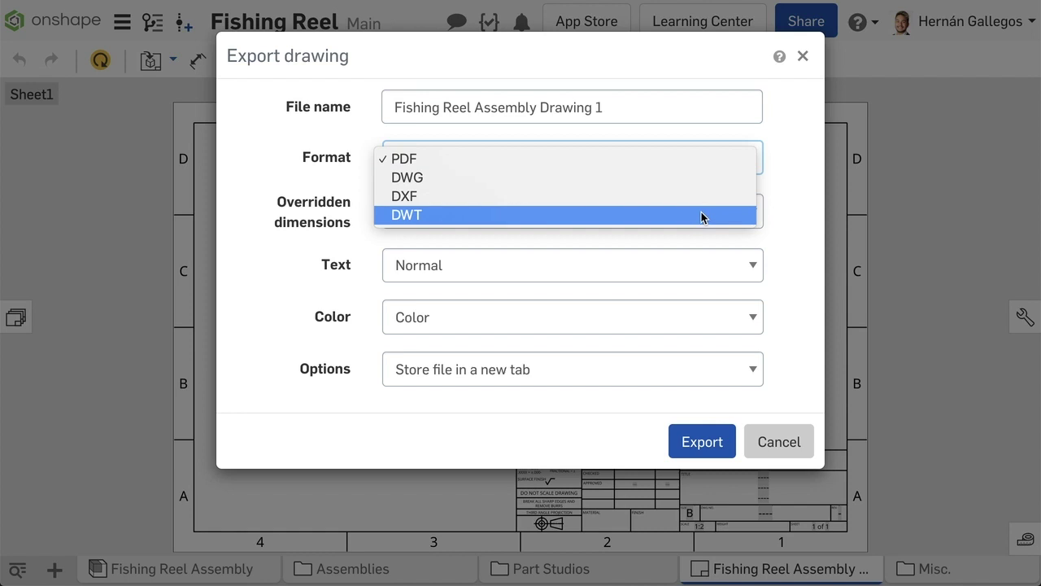
click(695, 163)
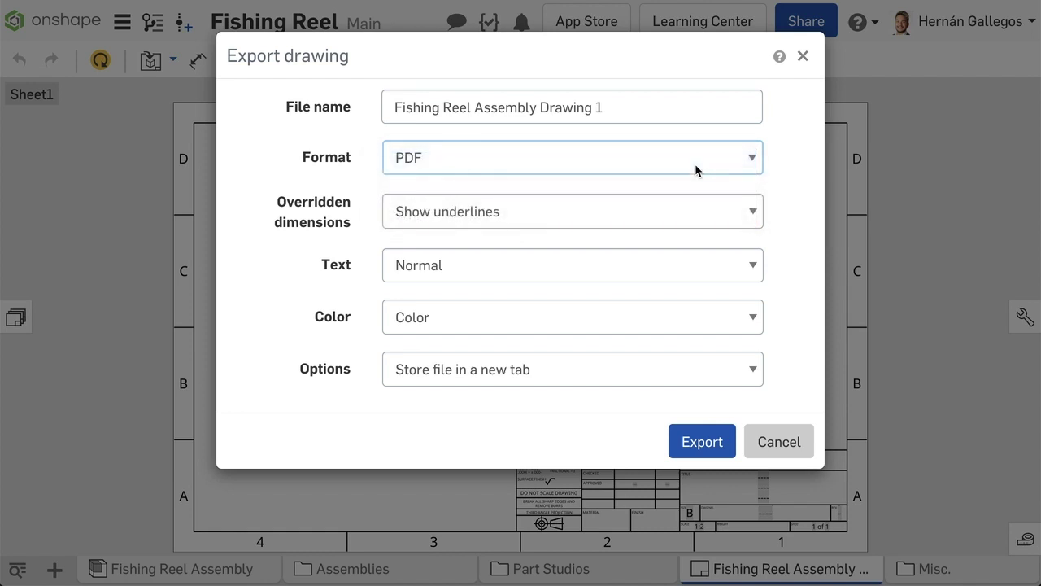
click(757, 272)
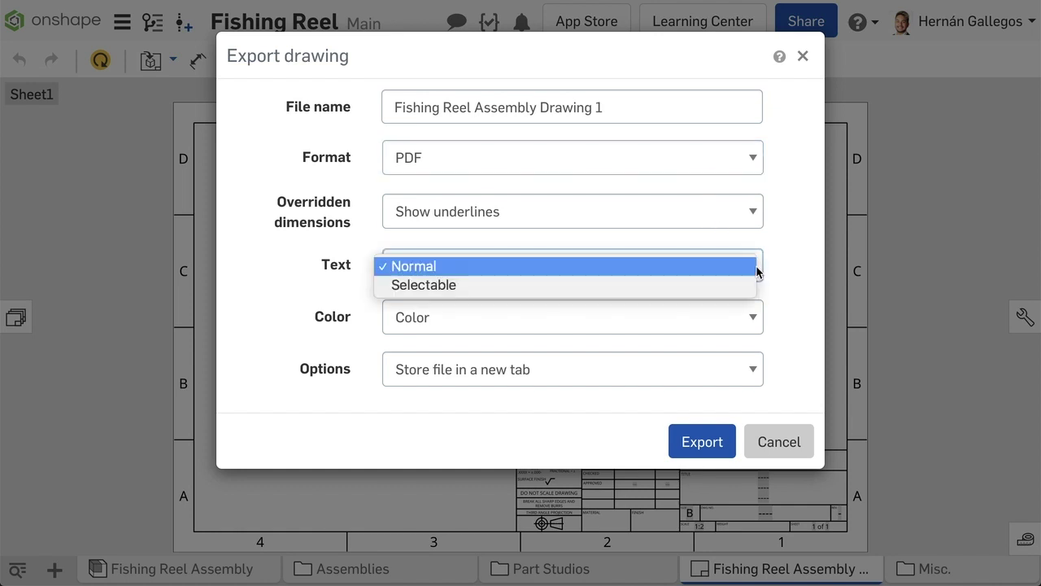
click(784, 285)
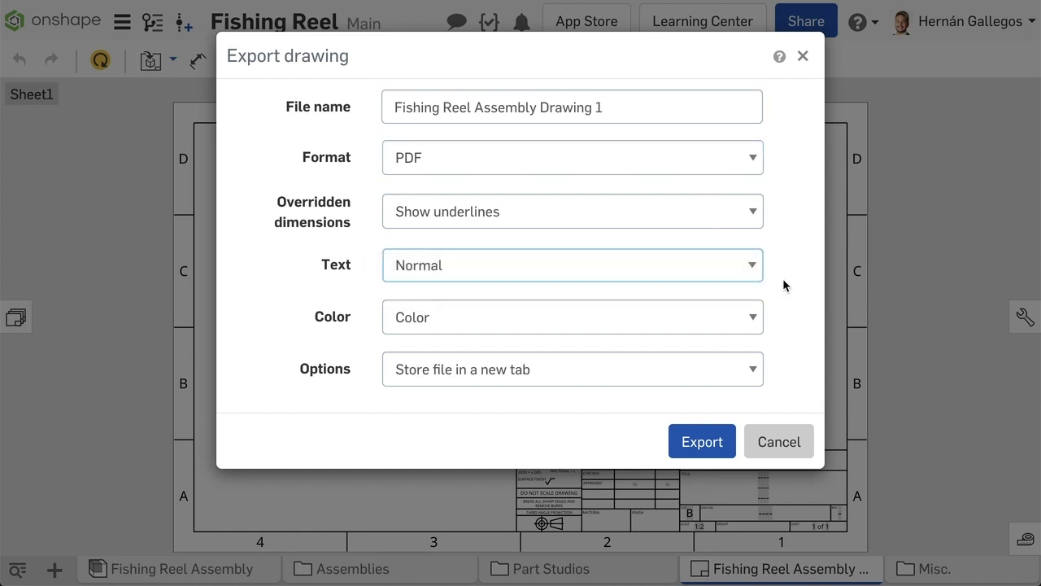
Step: Switch the drawing export format to DXF, trying Release 11-12 before settling on Release 14
click(732, 158)
click(716, 196)
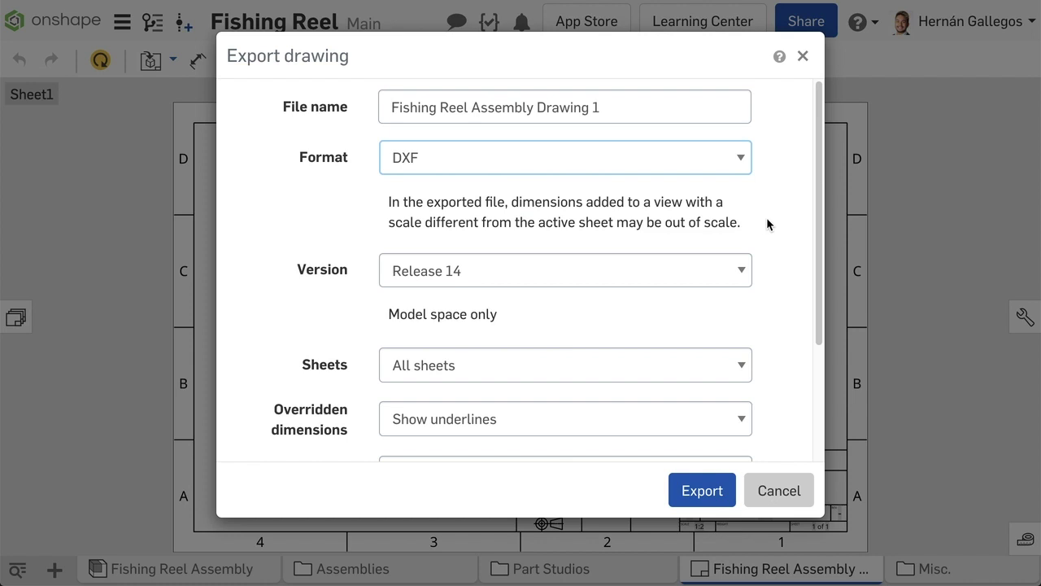
scroll(756, 240, down, 1)
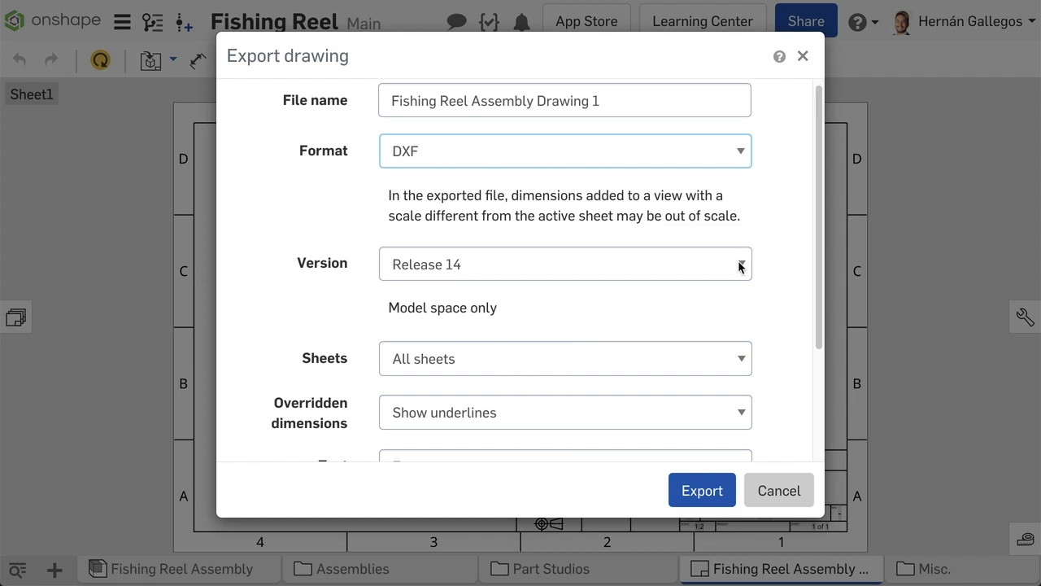
click(740, 267)
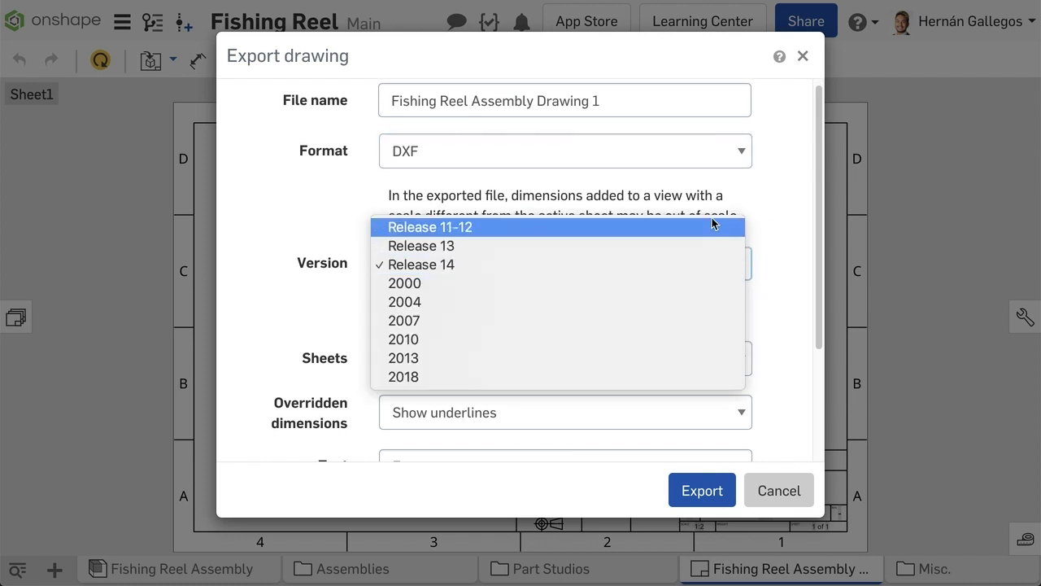
click(713, 228)
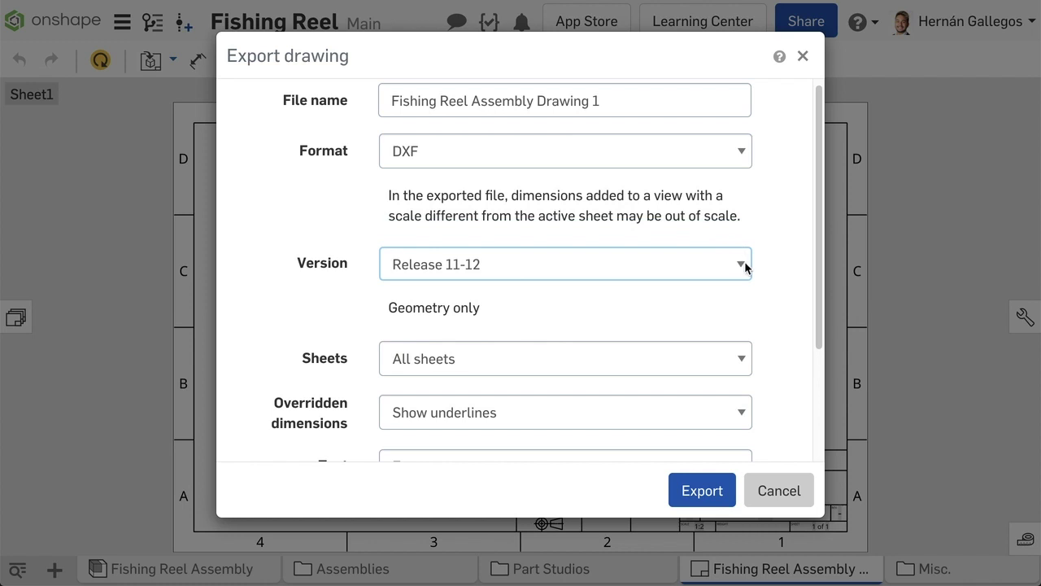
click(743, 267)
click(727, 302)
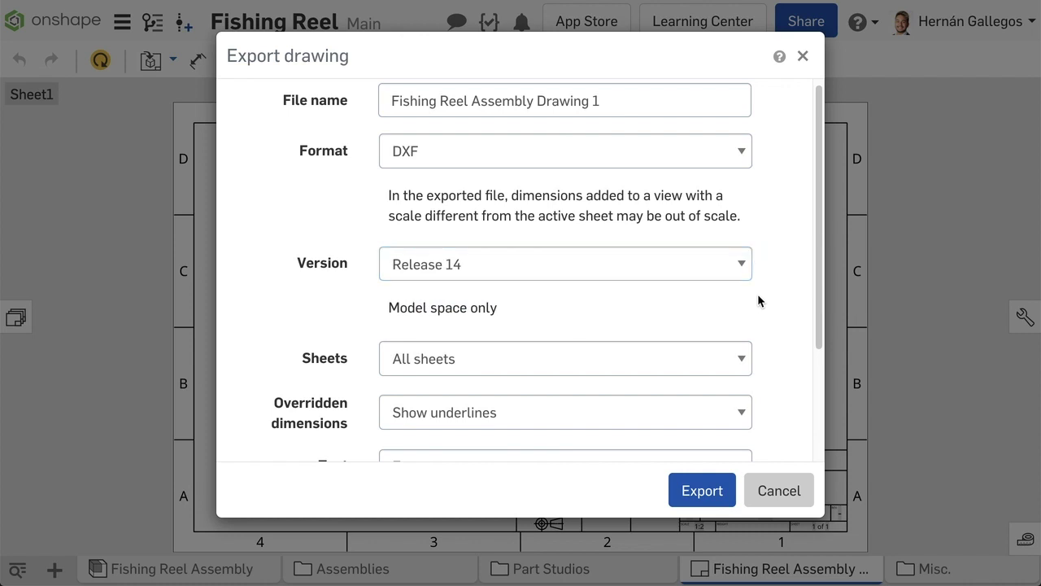
Step: Keep all sheets, underlined overridden dimensions and text-as-text, then cancel the export
scroll(758, 296, down, 1)
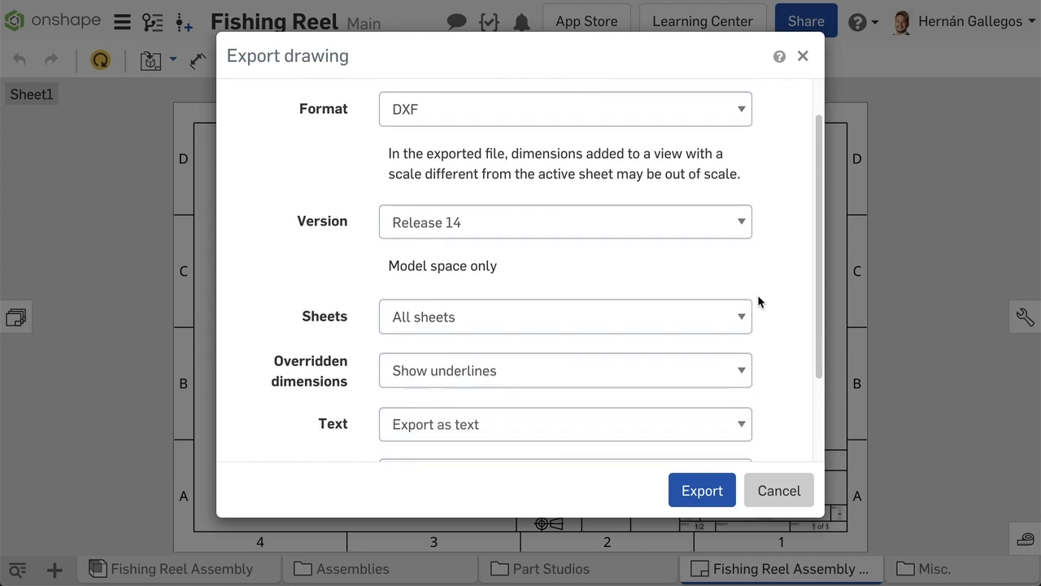
click(745, 317)
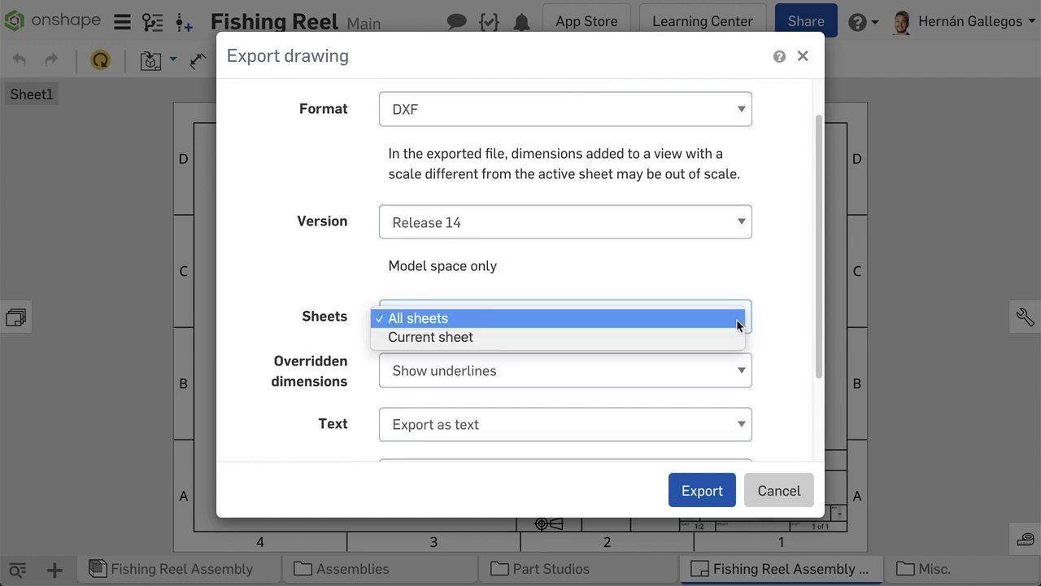
click(740, 319)
scroll(769, 320, down, 2)
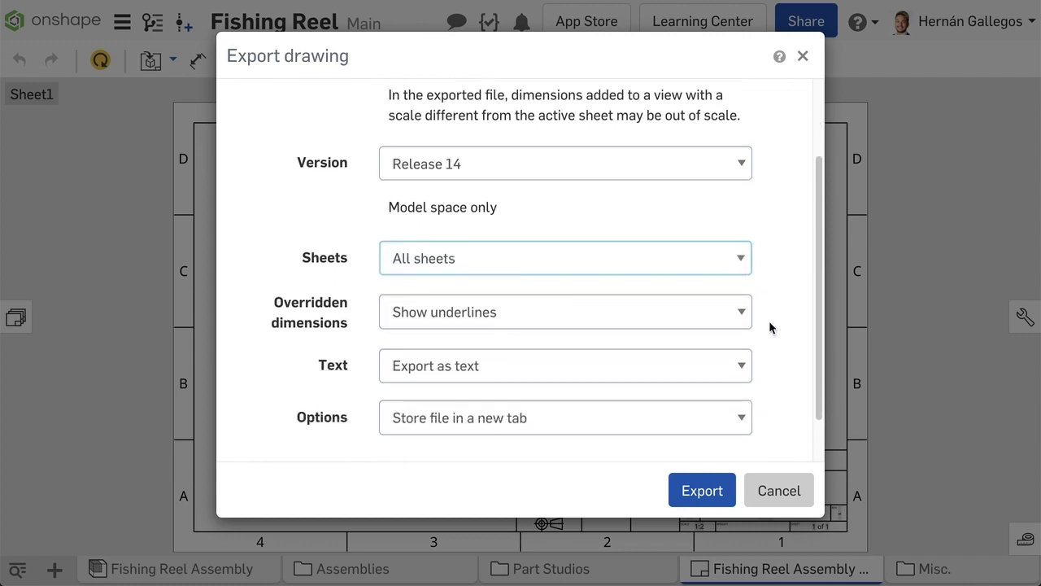
scroll(769, 328, down, 1)
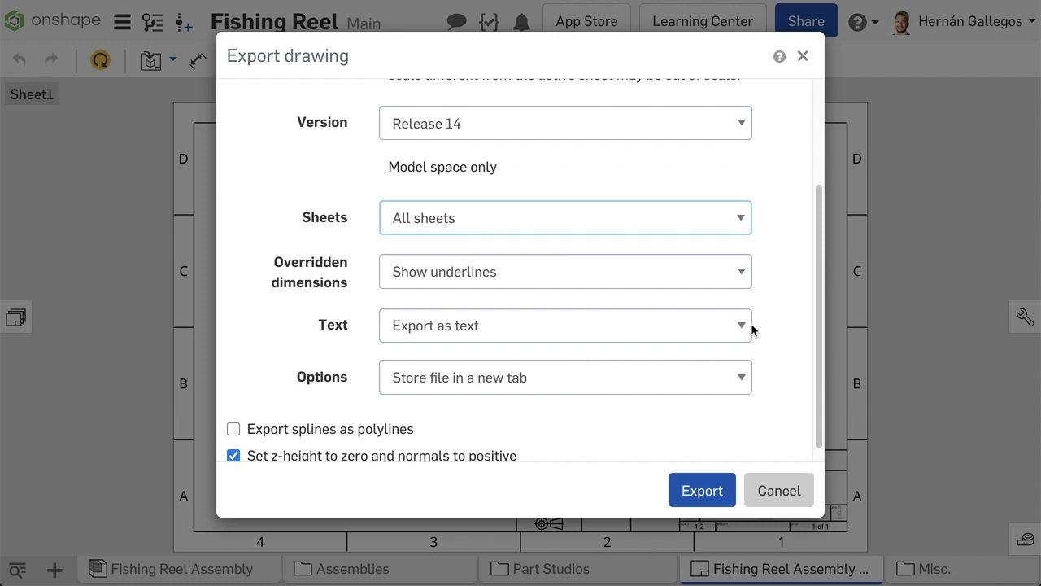
click(742, 285)
click(758, 317)
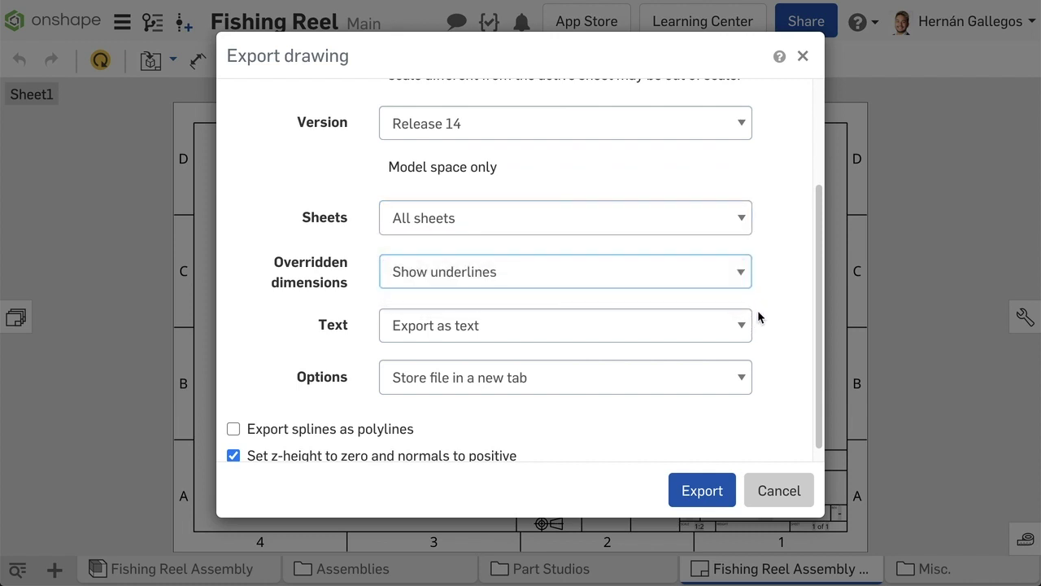
click(742, 327)
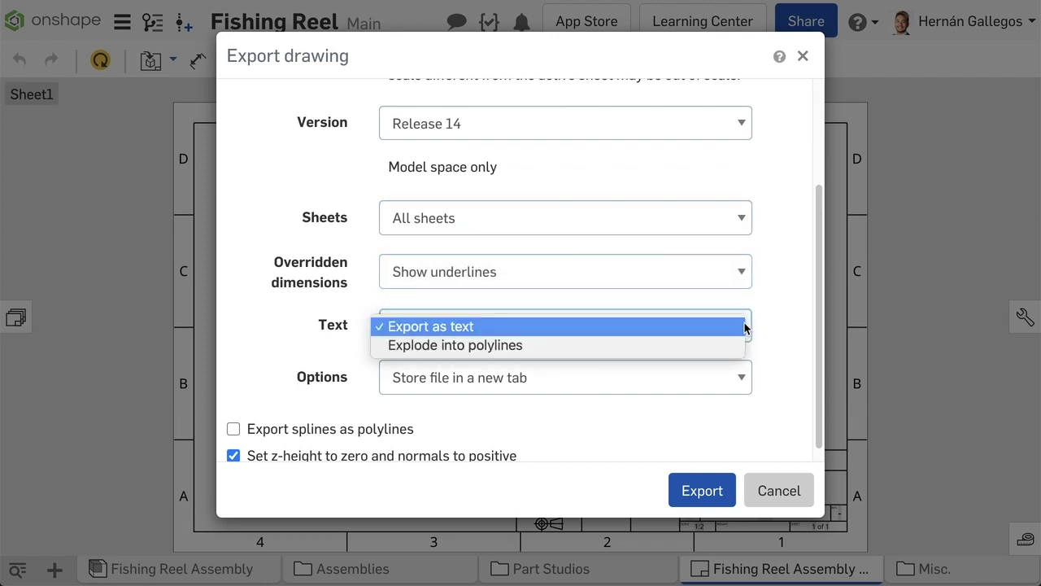
click(771, 329)
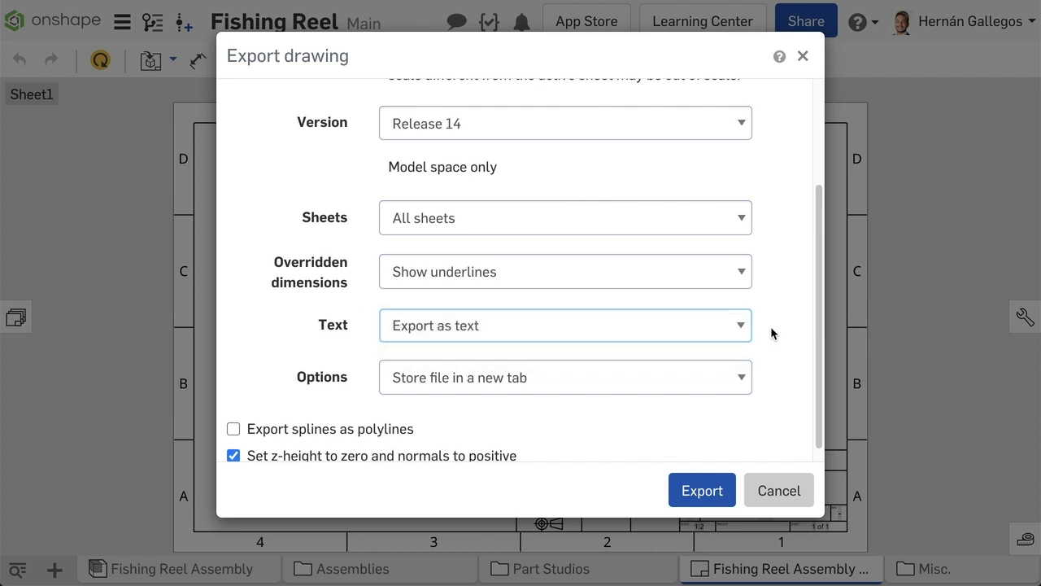
scroll(772, 337, down, 1)
click(779, 490)
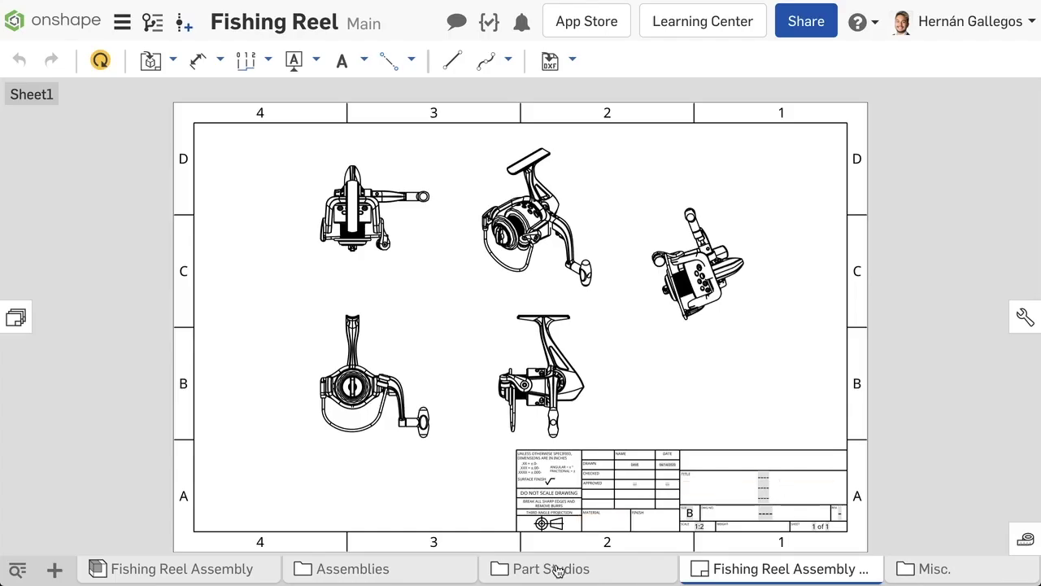
Step: In the Spool Part Studio, review Sketch 1's DXF/DWG export (DWG 2000, Download) and cancel
click(558, 570)
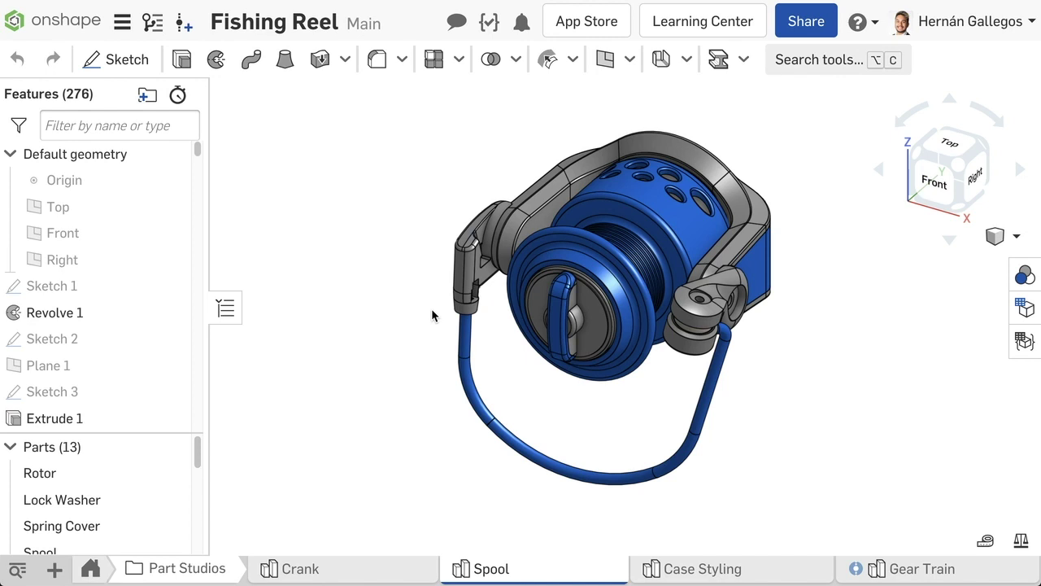
right_click(101, 284)
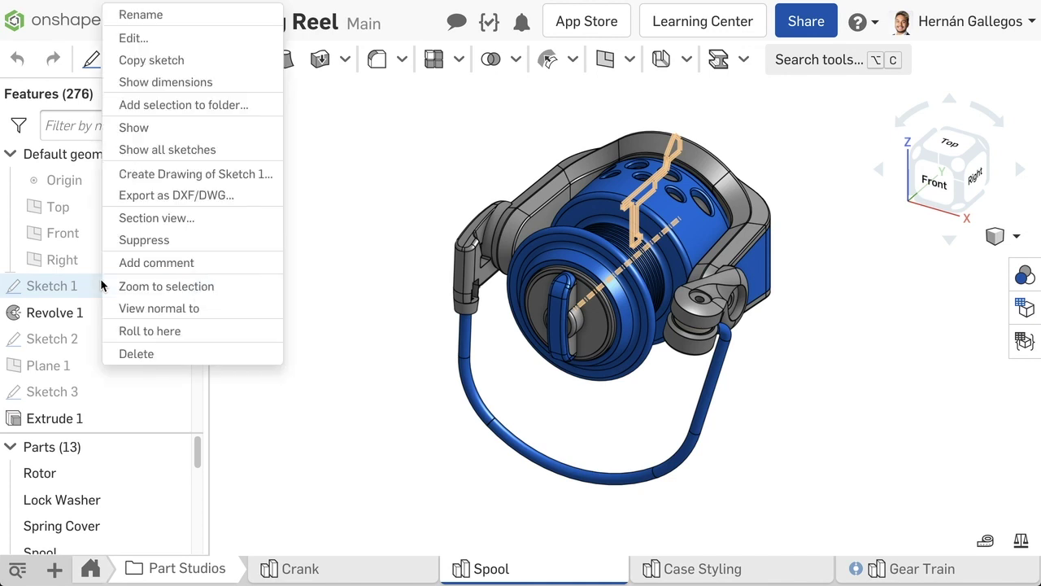
click(179, 195)
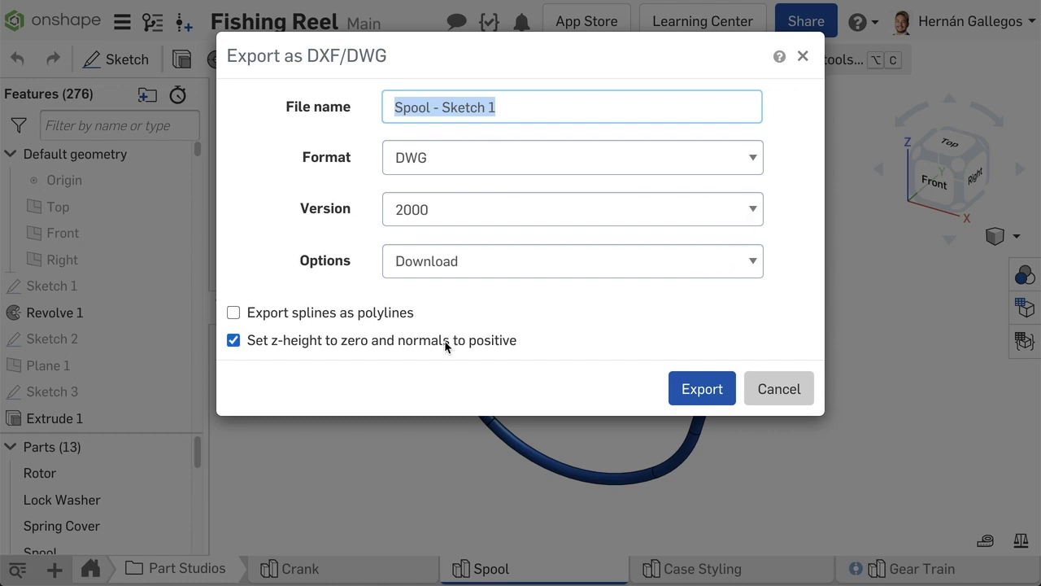
click(774, 398)
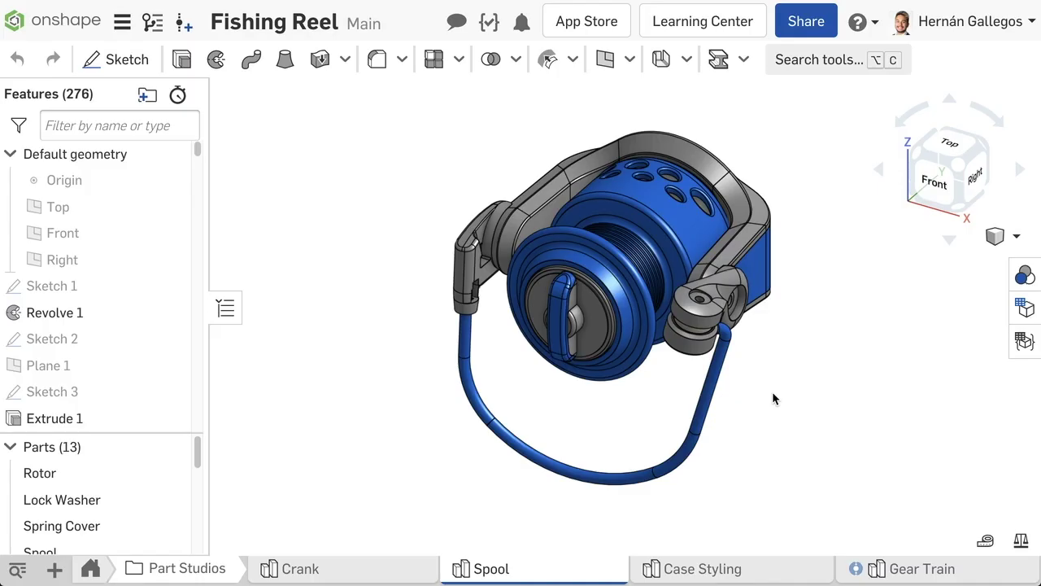